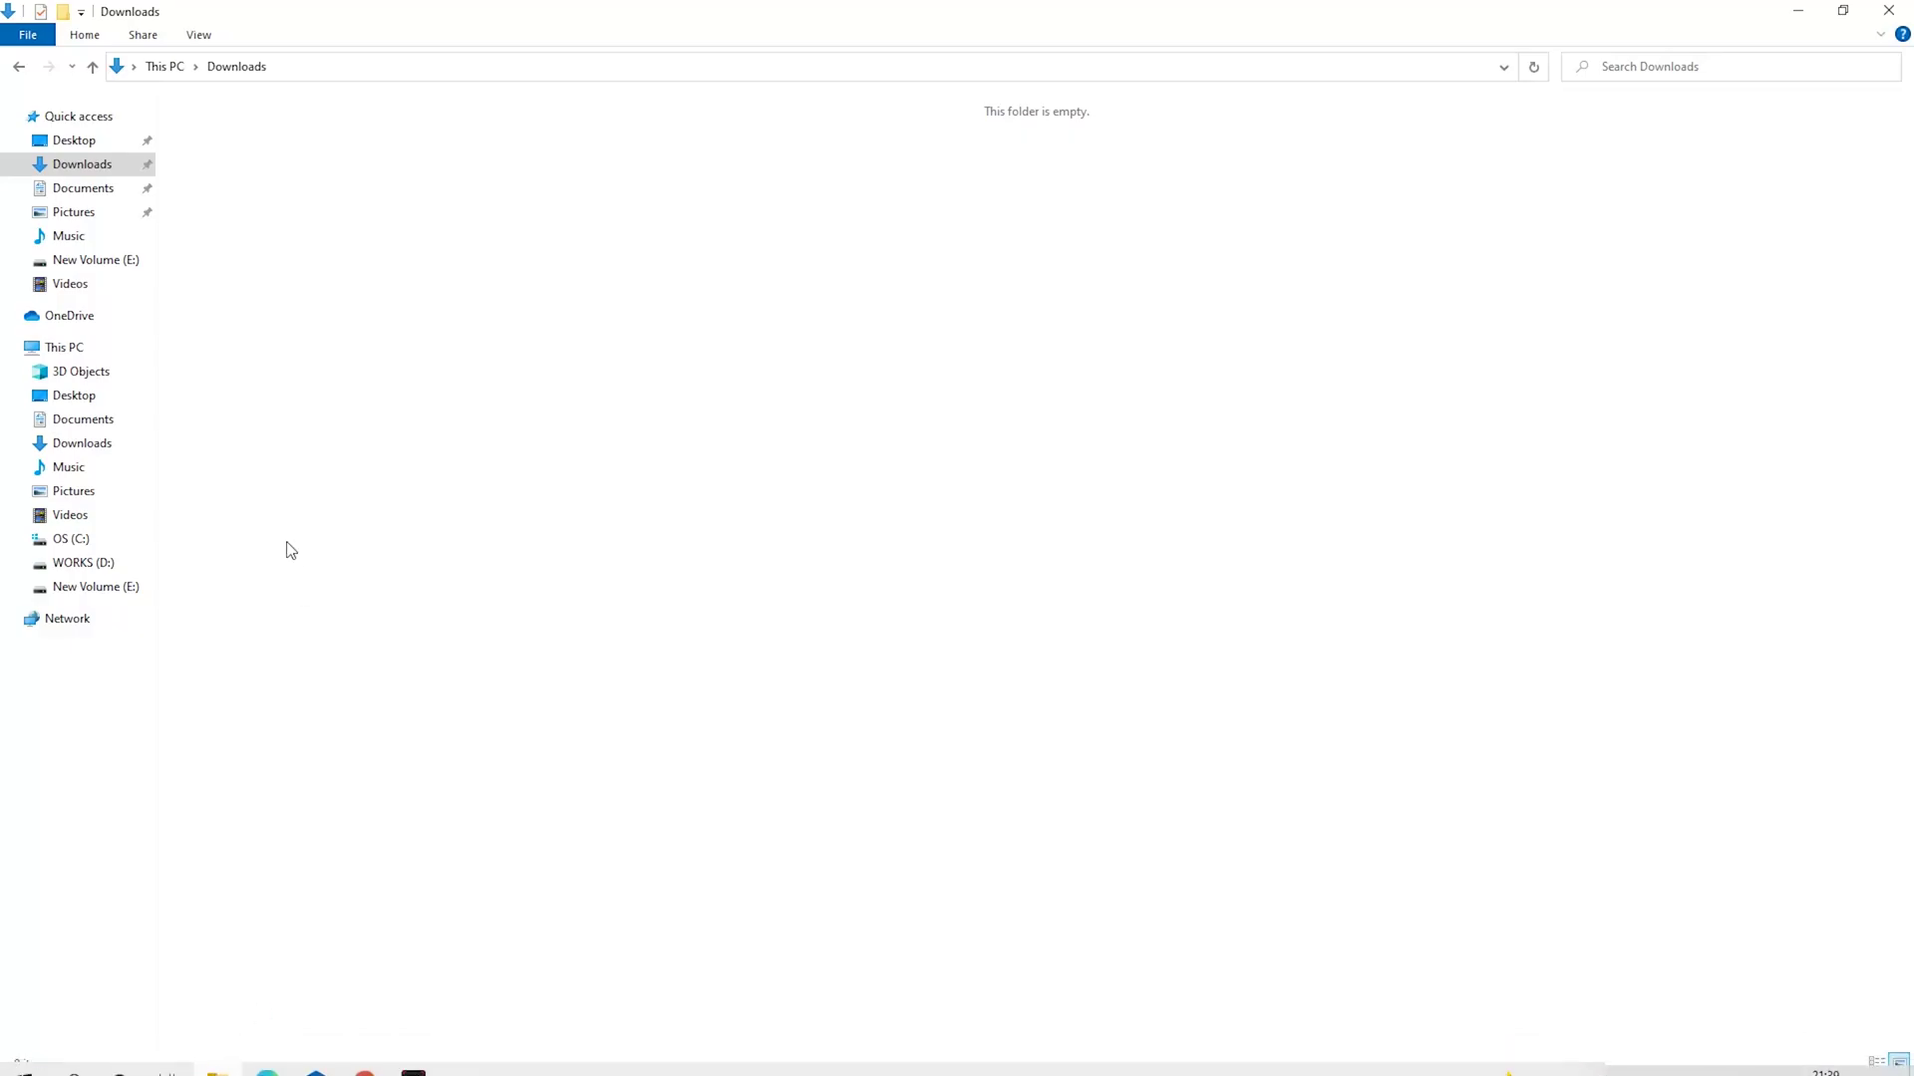
Add a new folder named 'Miner' to the empty Downloads folder
{"action": "right_click", "coordinate": [354, 401]}
{"action": "mouse_move", "coordinate": [466, 656]}
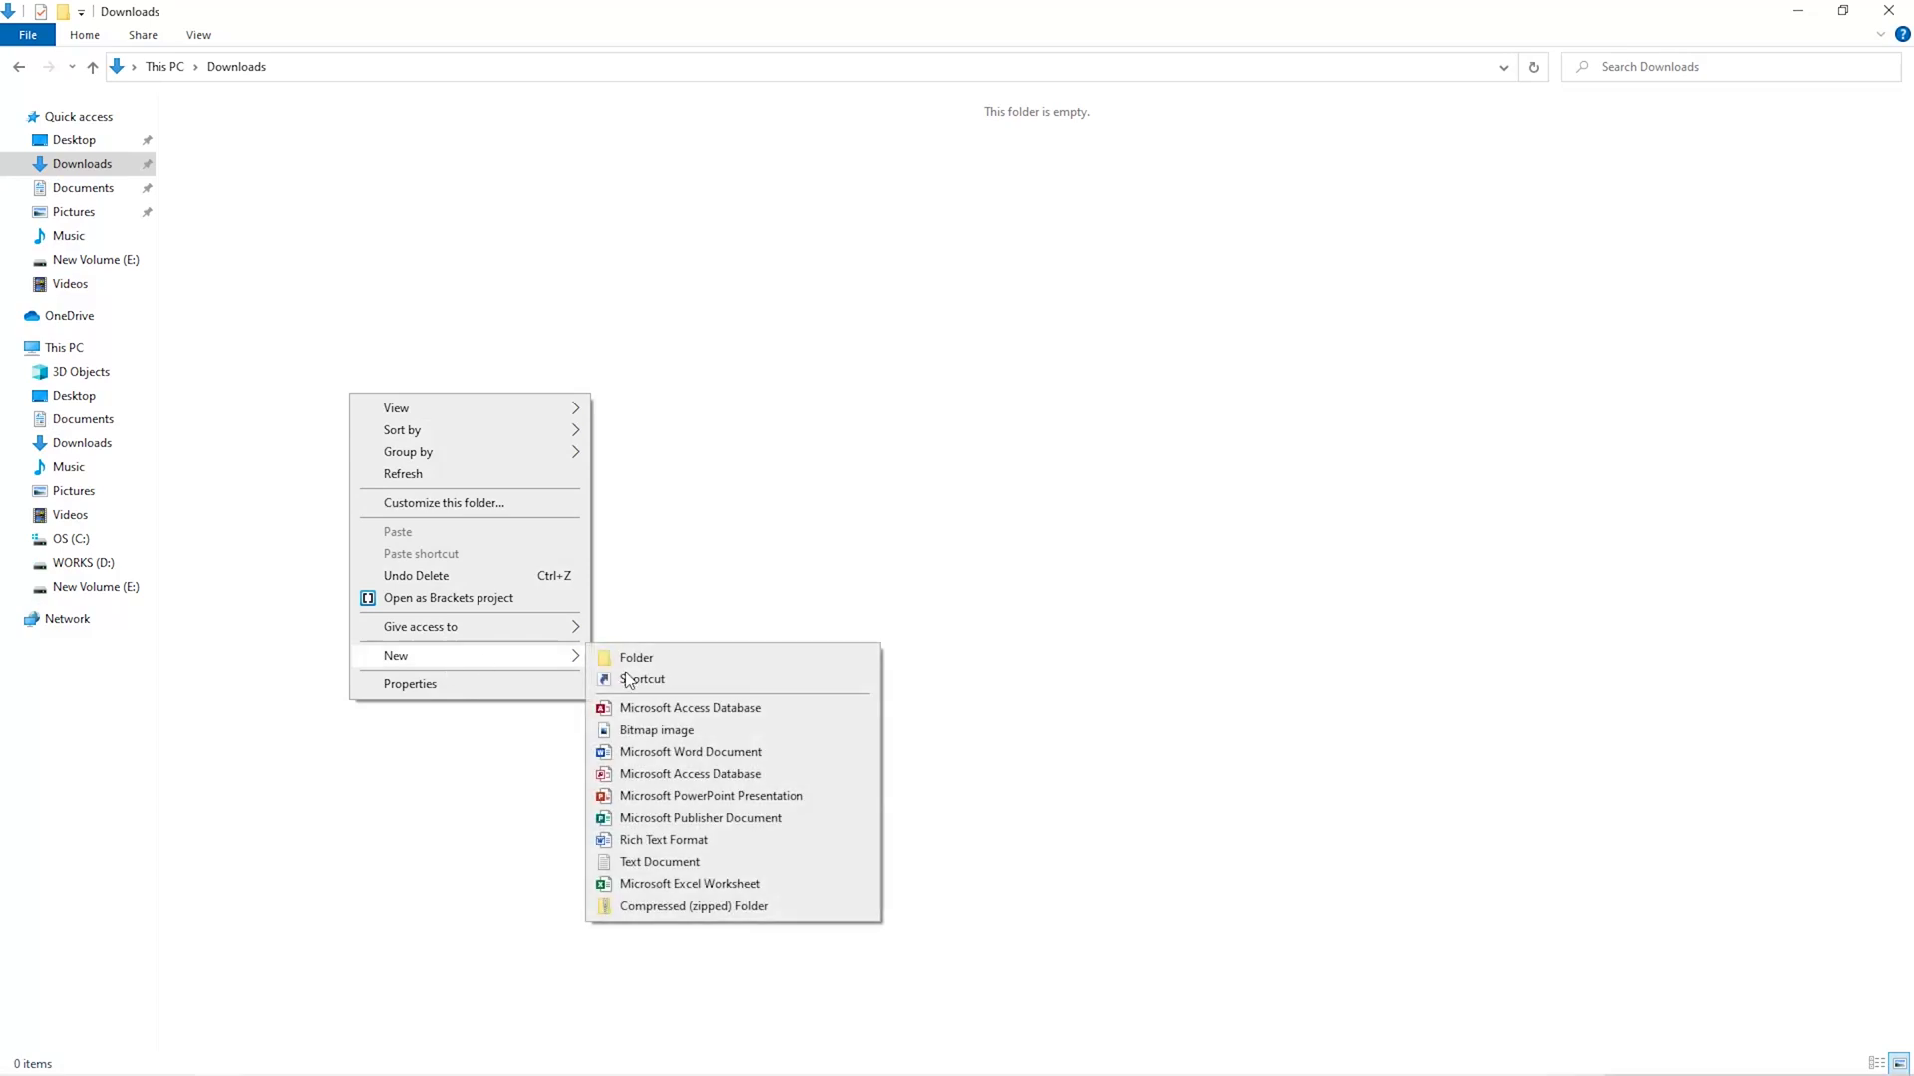
{"action": "left_click", "coordinate": [681, 663]}
{"action": "type", "text": "Miner"}
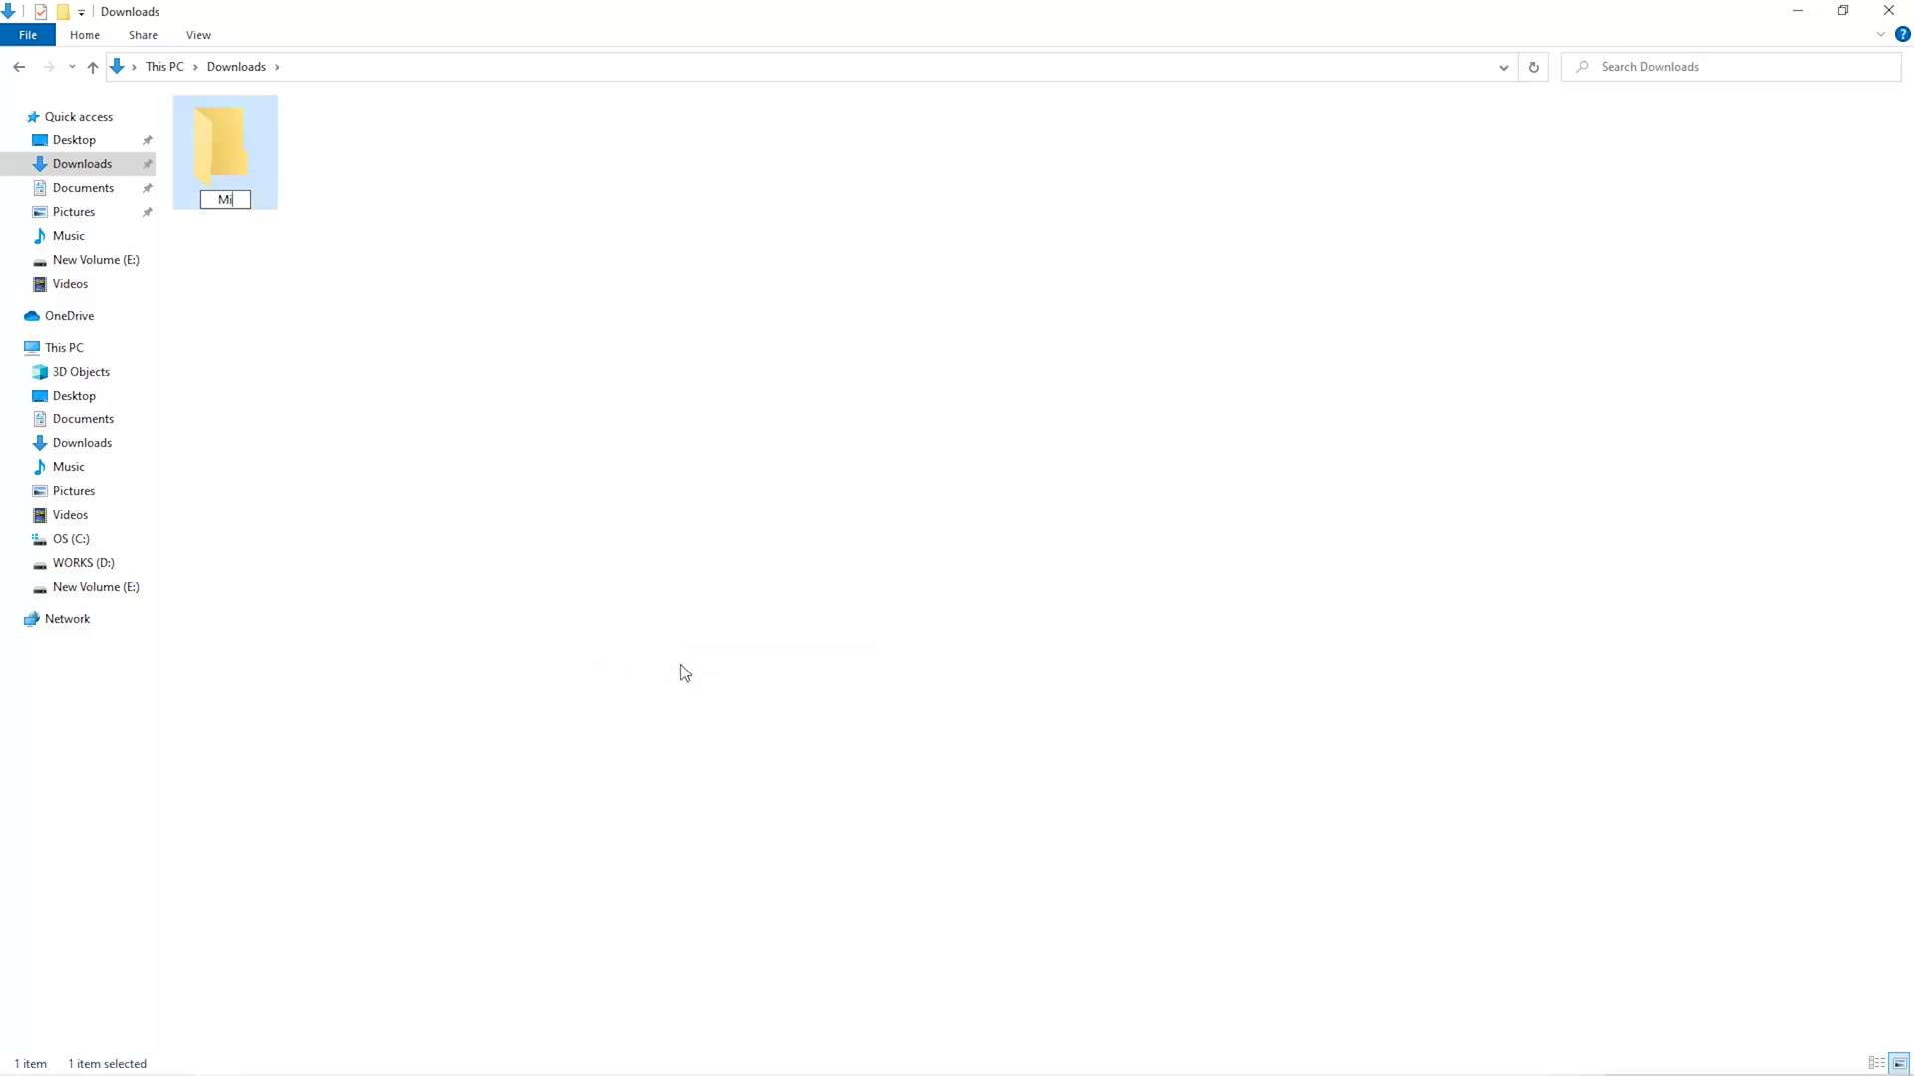
{"action": "key", "text": "Return"}
Reach the antivirus exclusions list in Windows Security's Virus & threat protection settings
{"action": "key", "text": "super"}
{"action": "type", "text": "secu"}
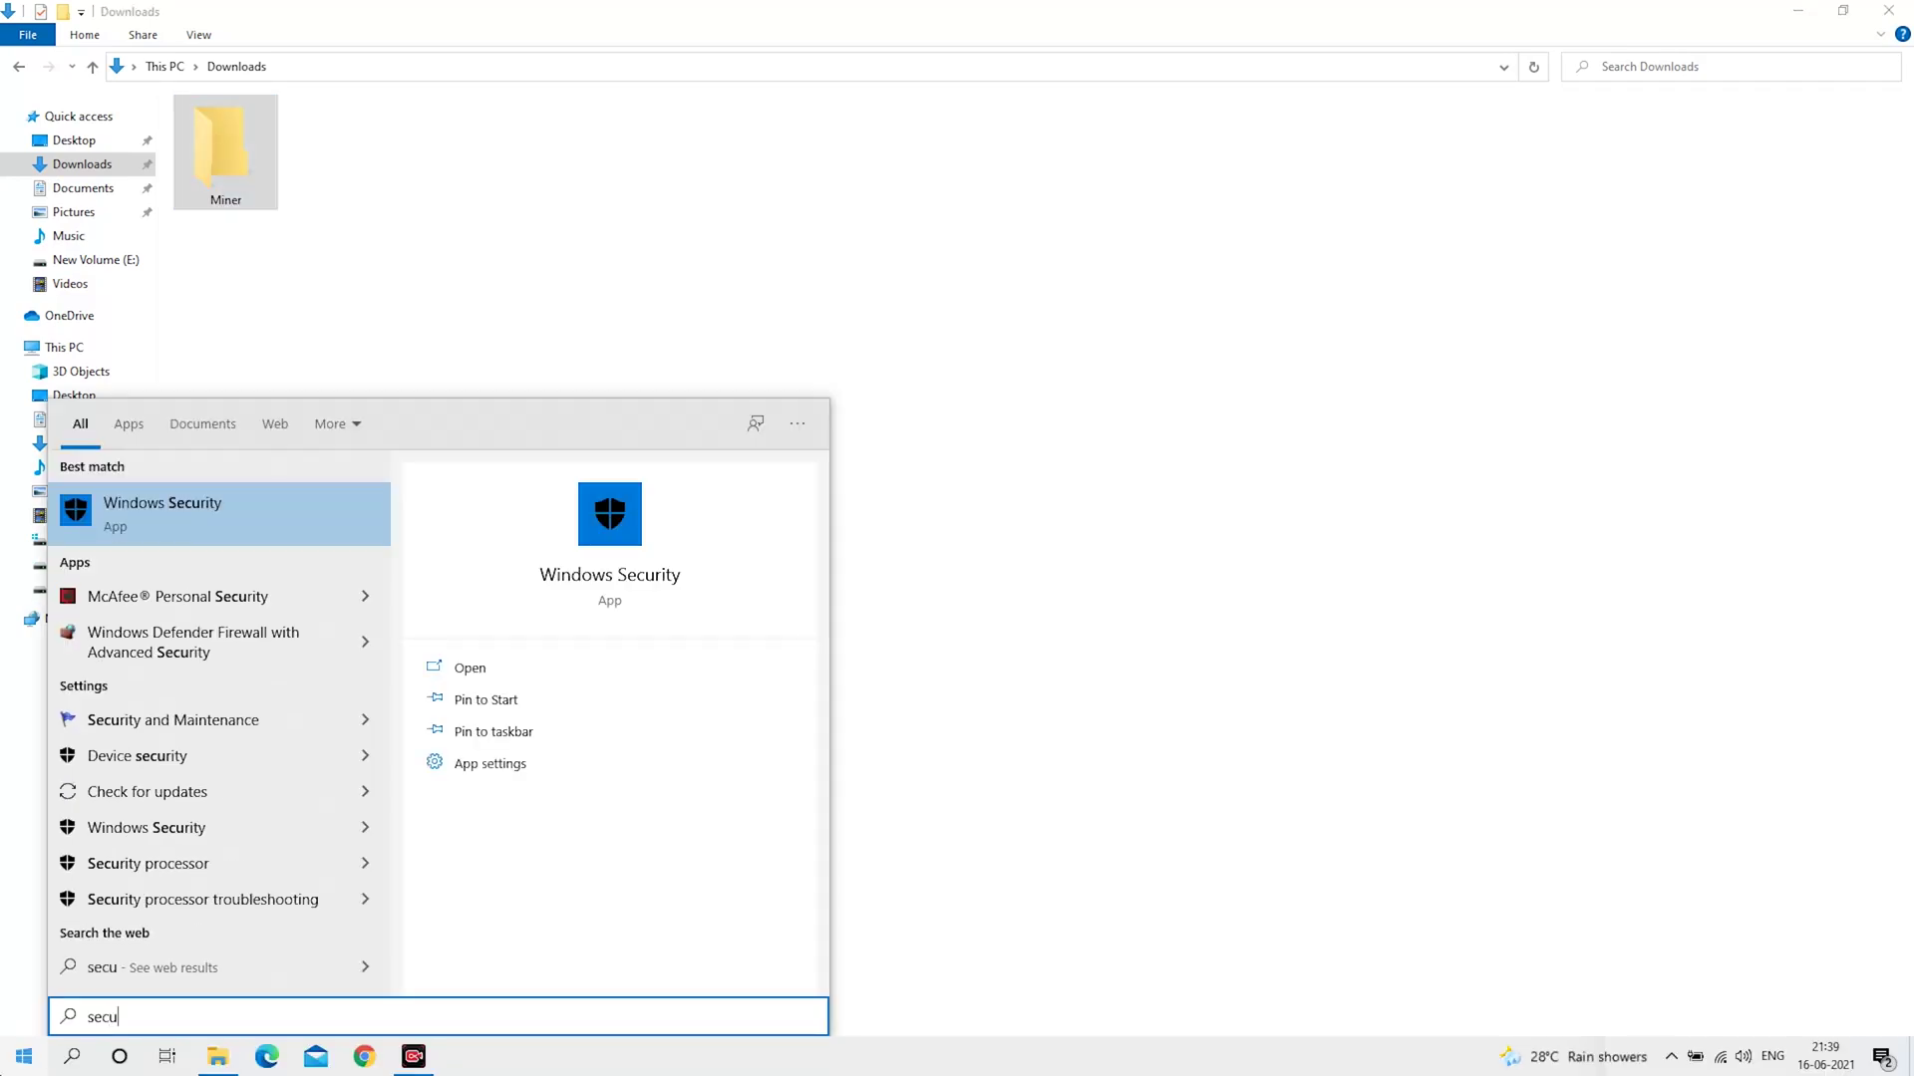
{"action": "key", "text": "Return"}
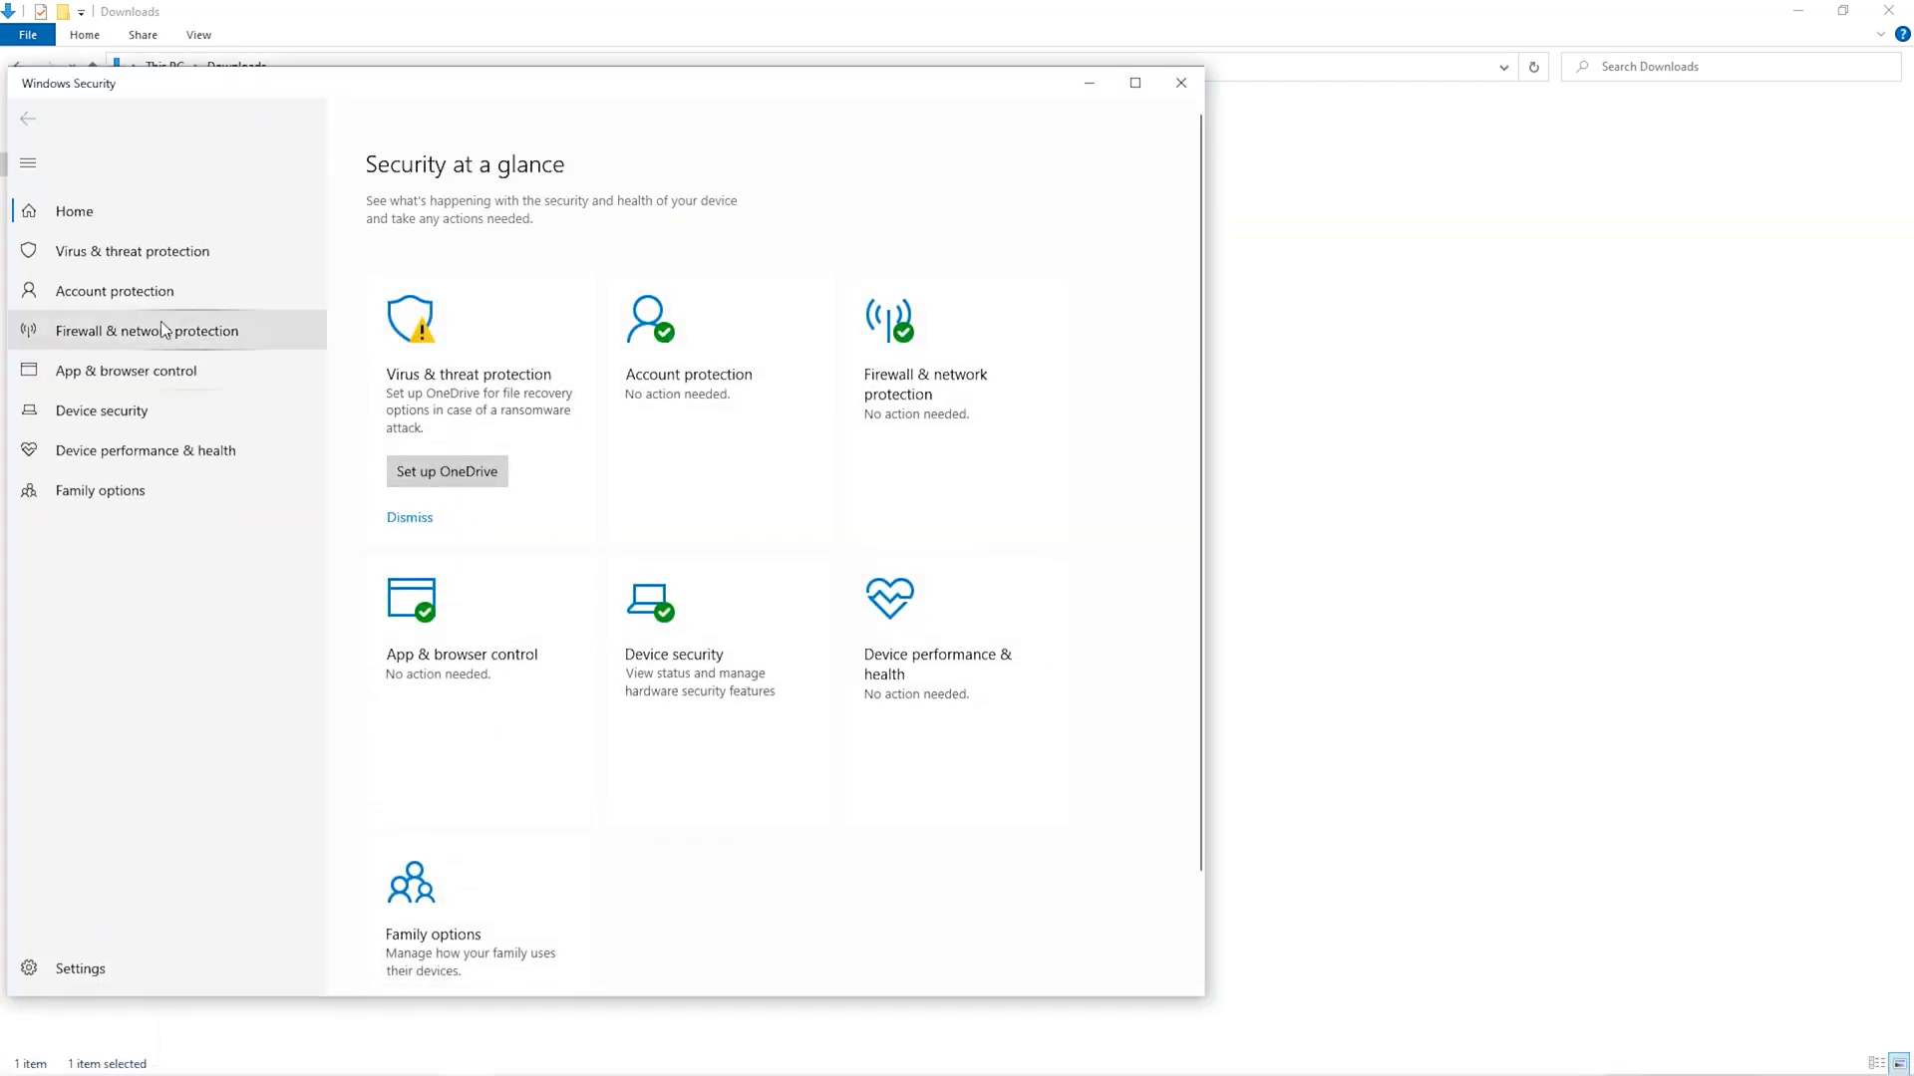
{"action": "left_click", "coordinate": [147, 251]}
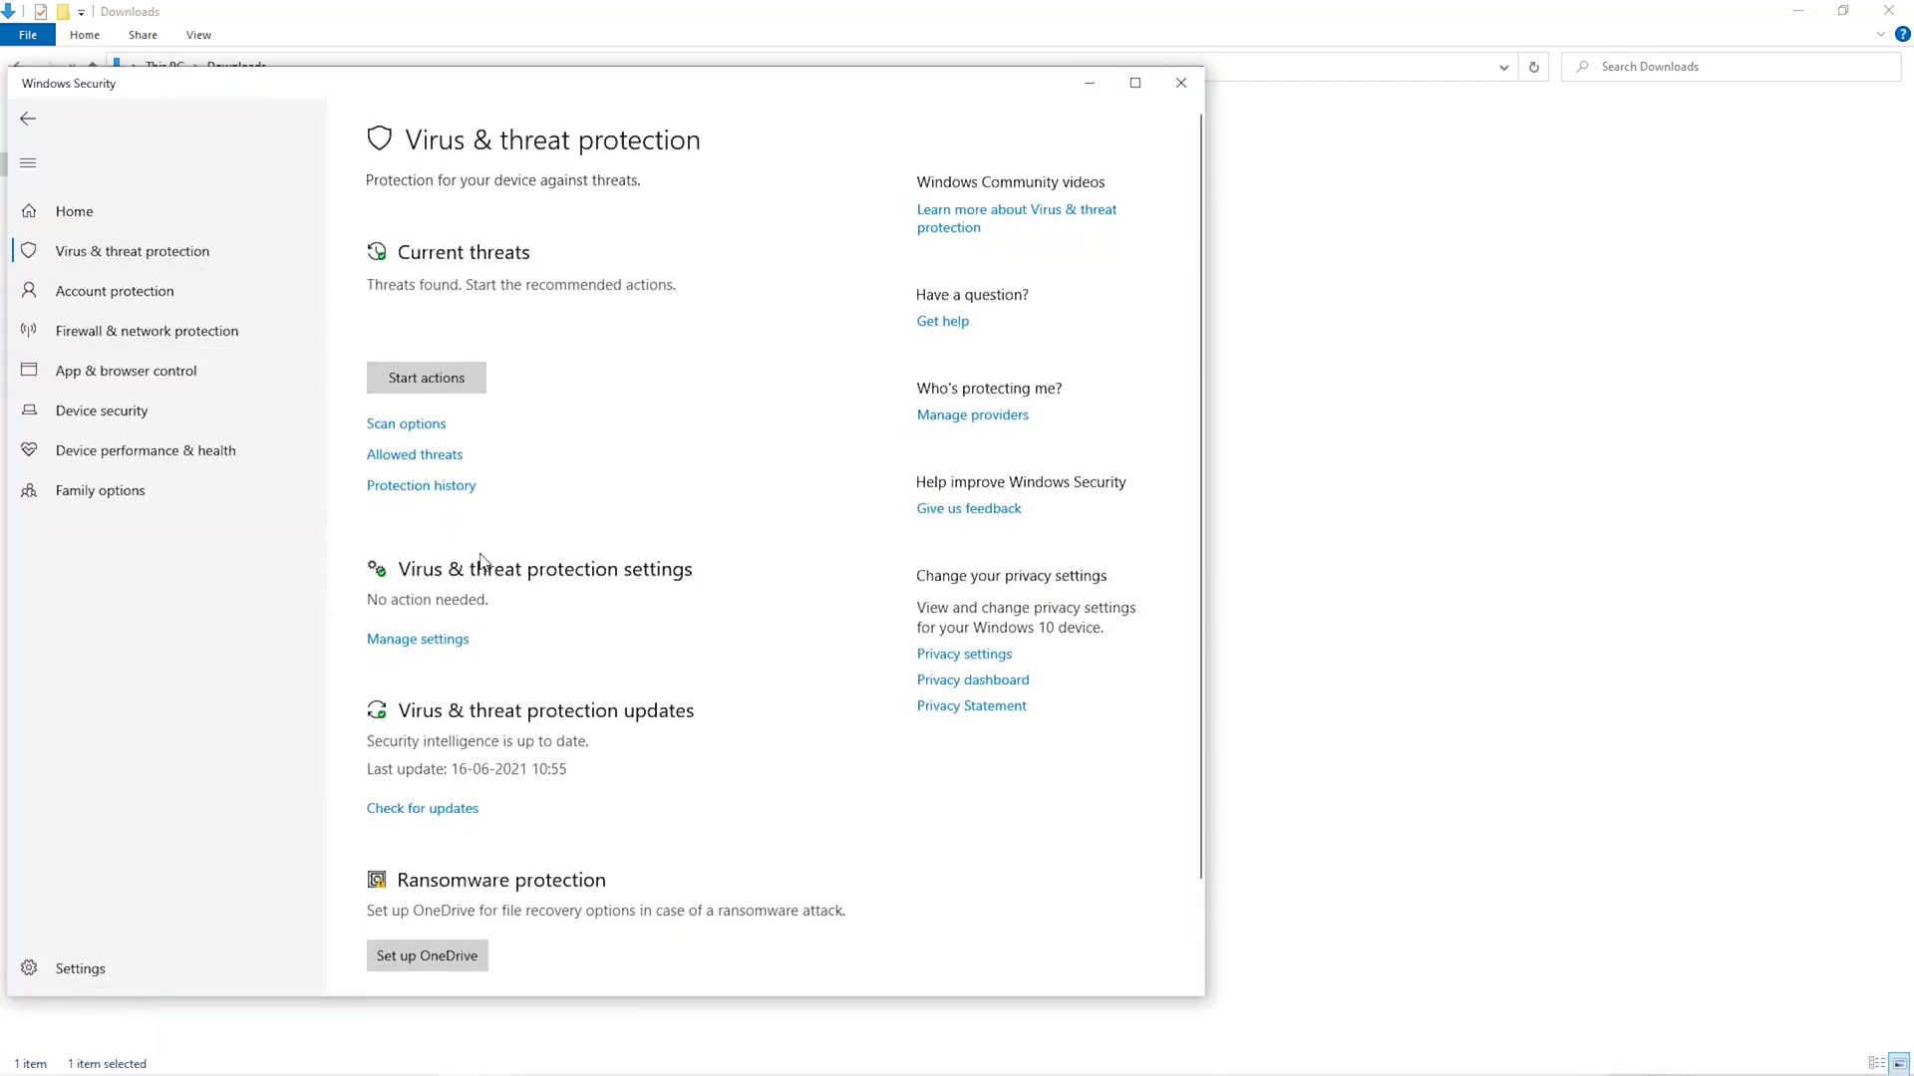
{"action": "scroll", "coordinate": [479, 561], "scroll_direction": "down", "scroll_amount": 2}
{"action": "left_click", "coordinate": [418, 520]}
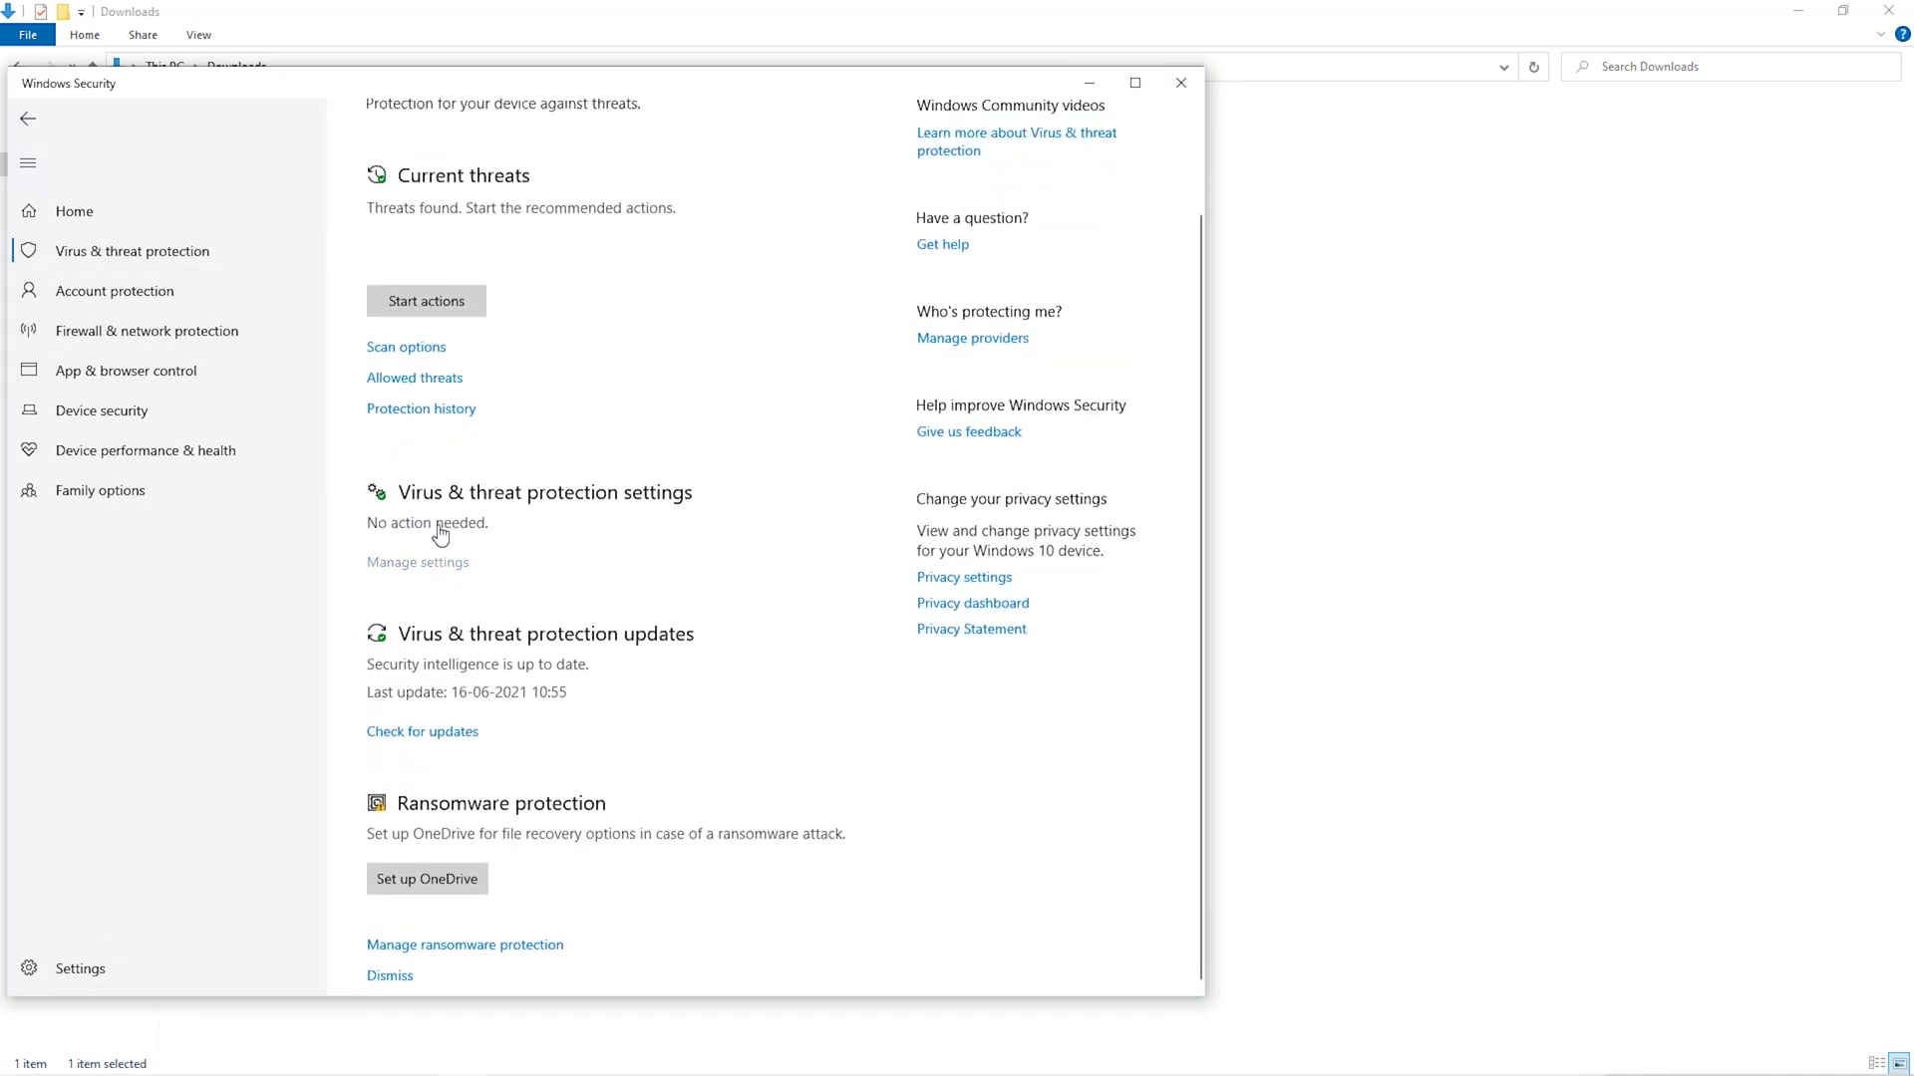
{"action": "scroll", "coordinate": [476, 665], "scroll_direction": "down", "scroll_amount": 4}
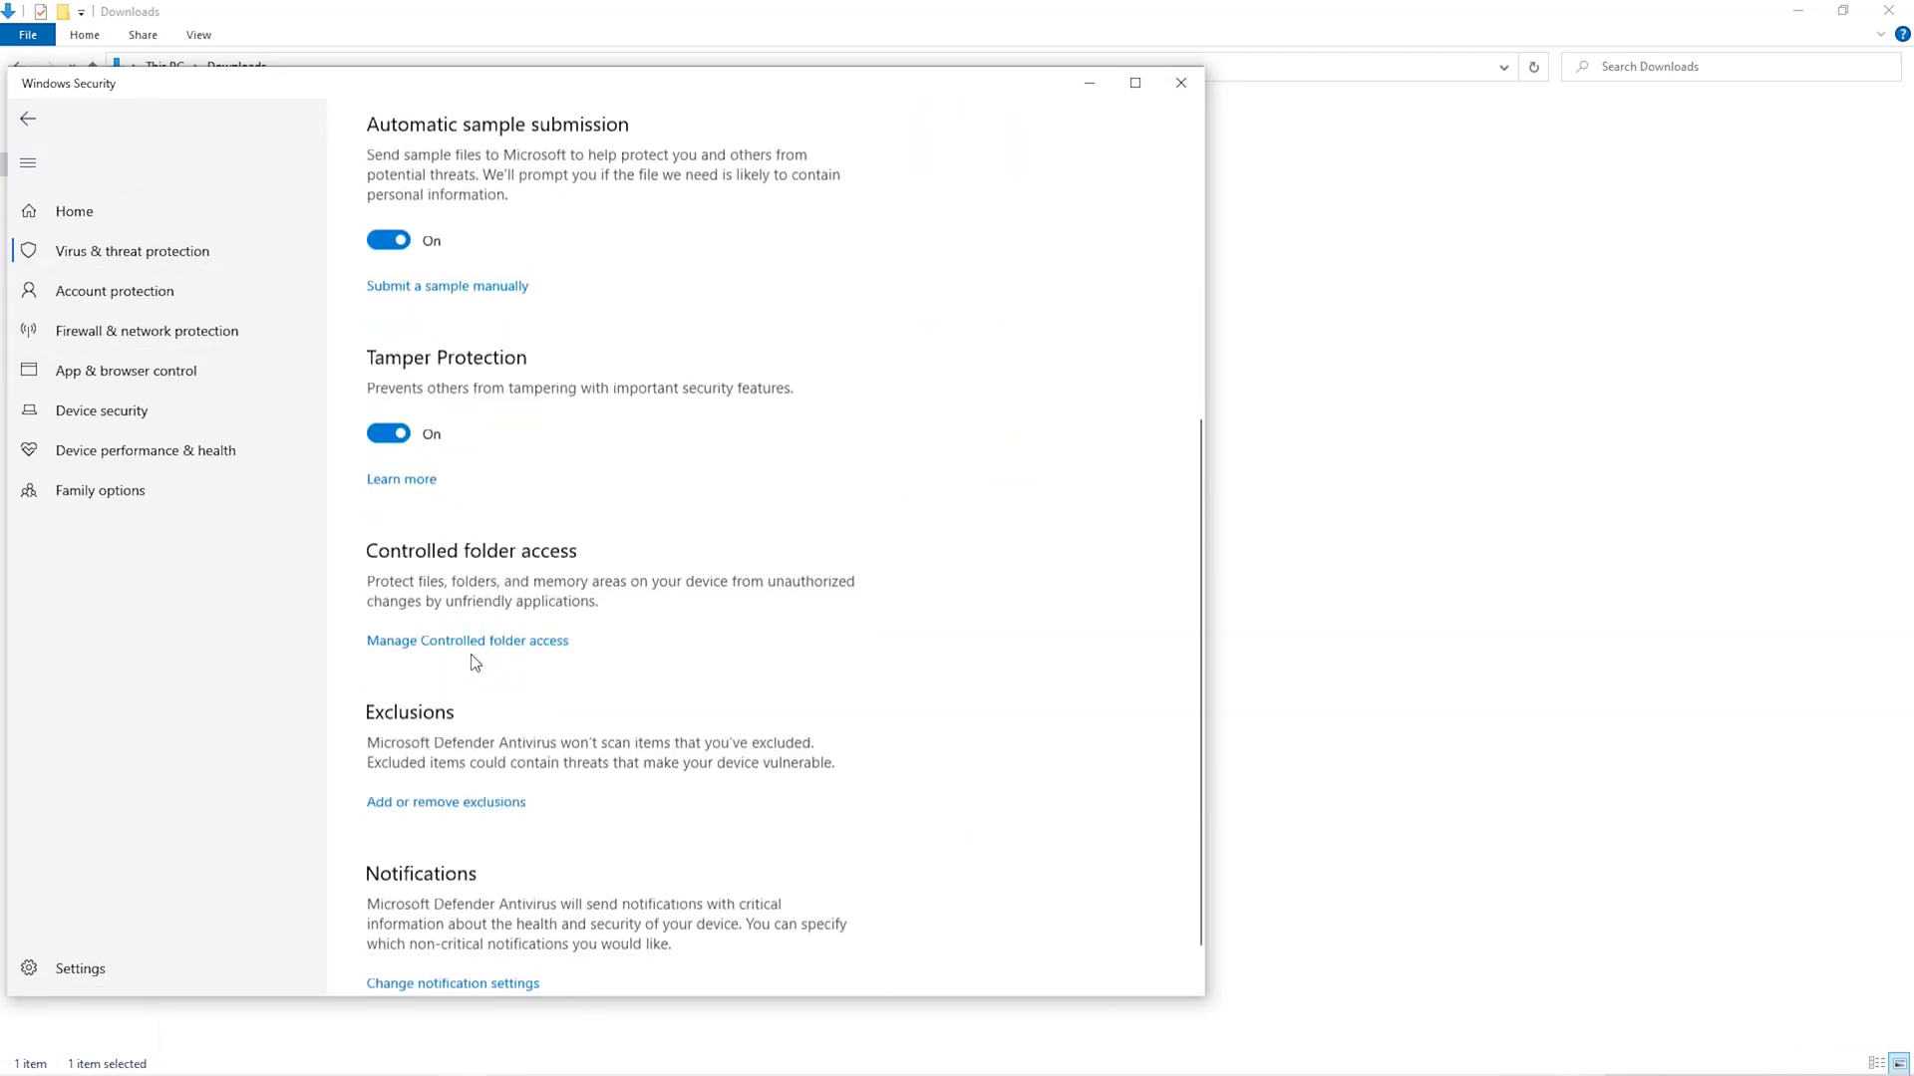
{"action": "scroll", "coordinate": [475, 665], "scroll_direction": "down", "scroll_amount": 1}
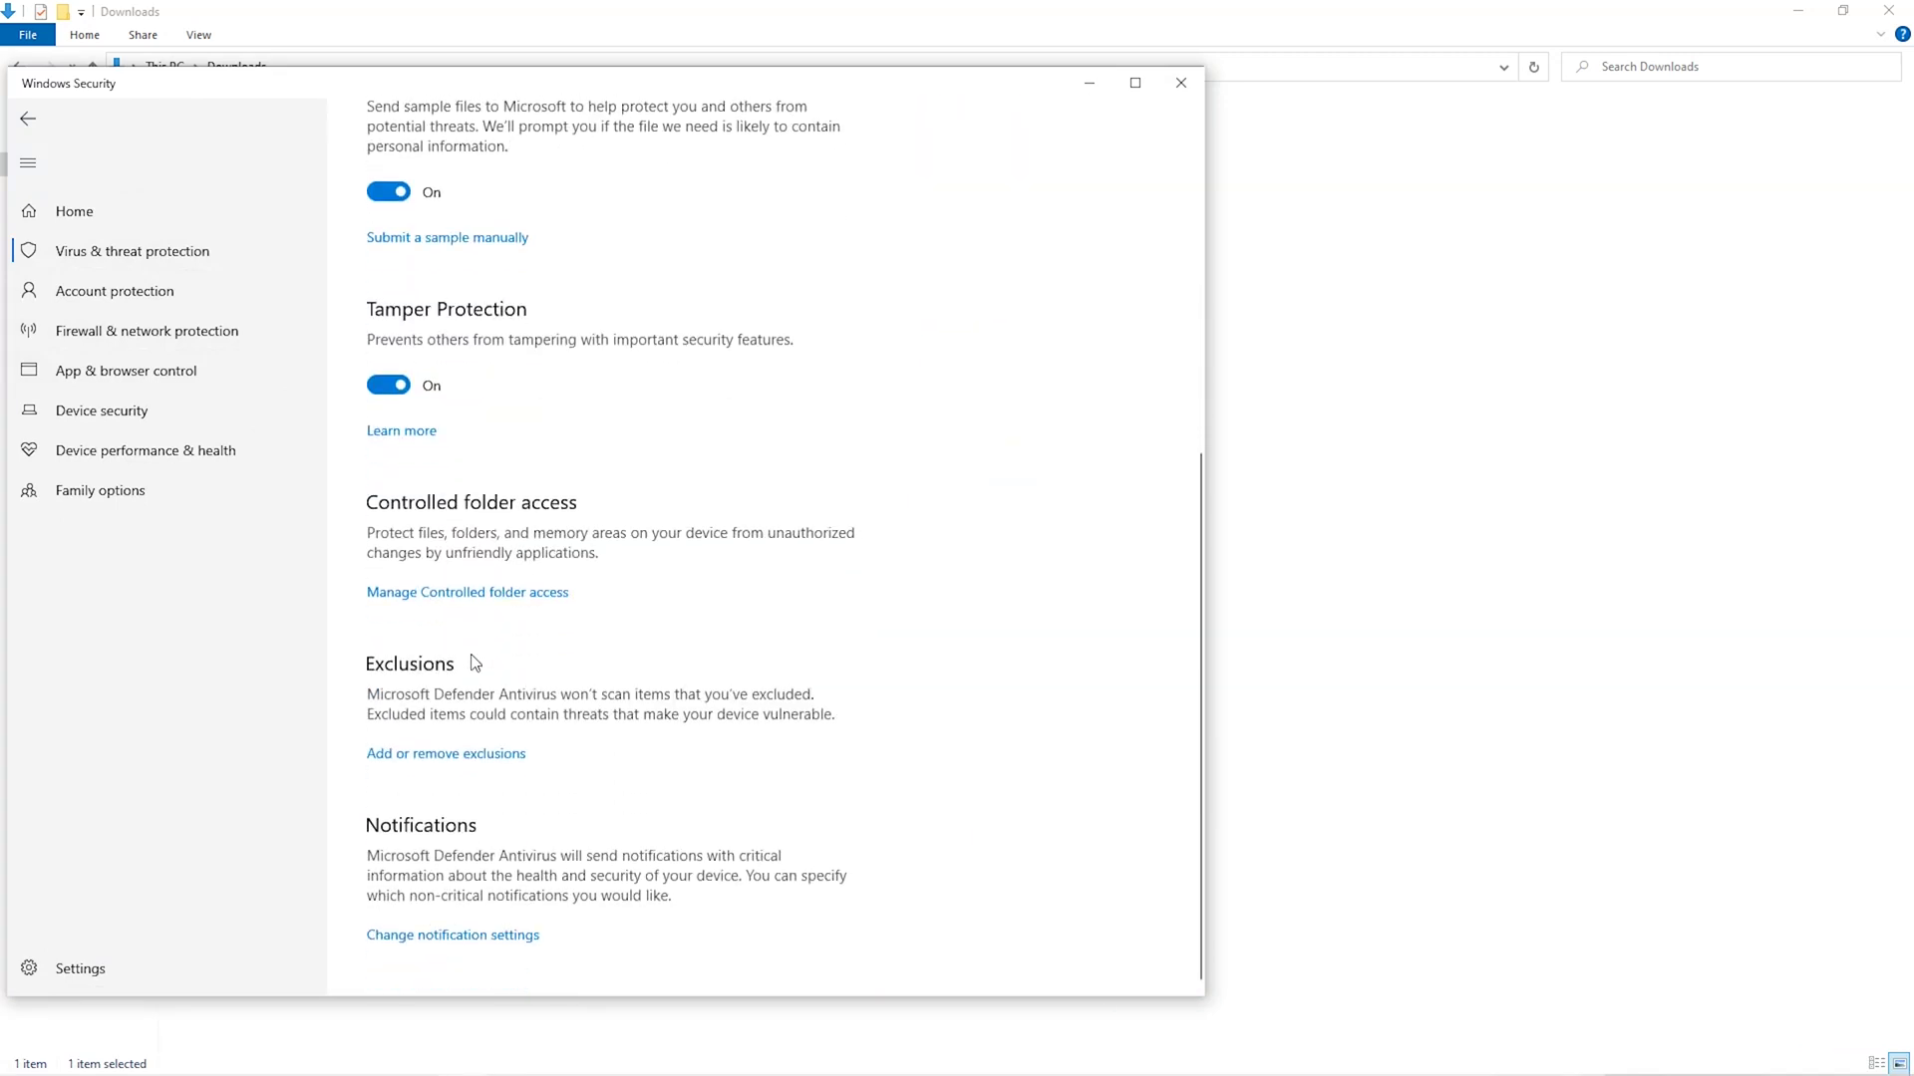
{"action": "left_click", "coordinate": [479, 754]}
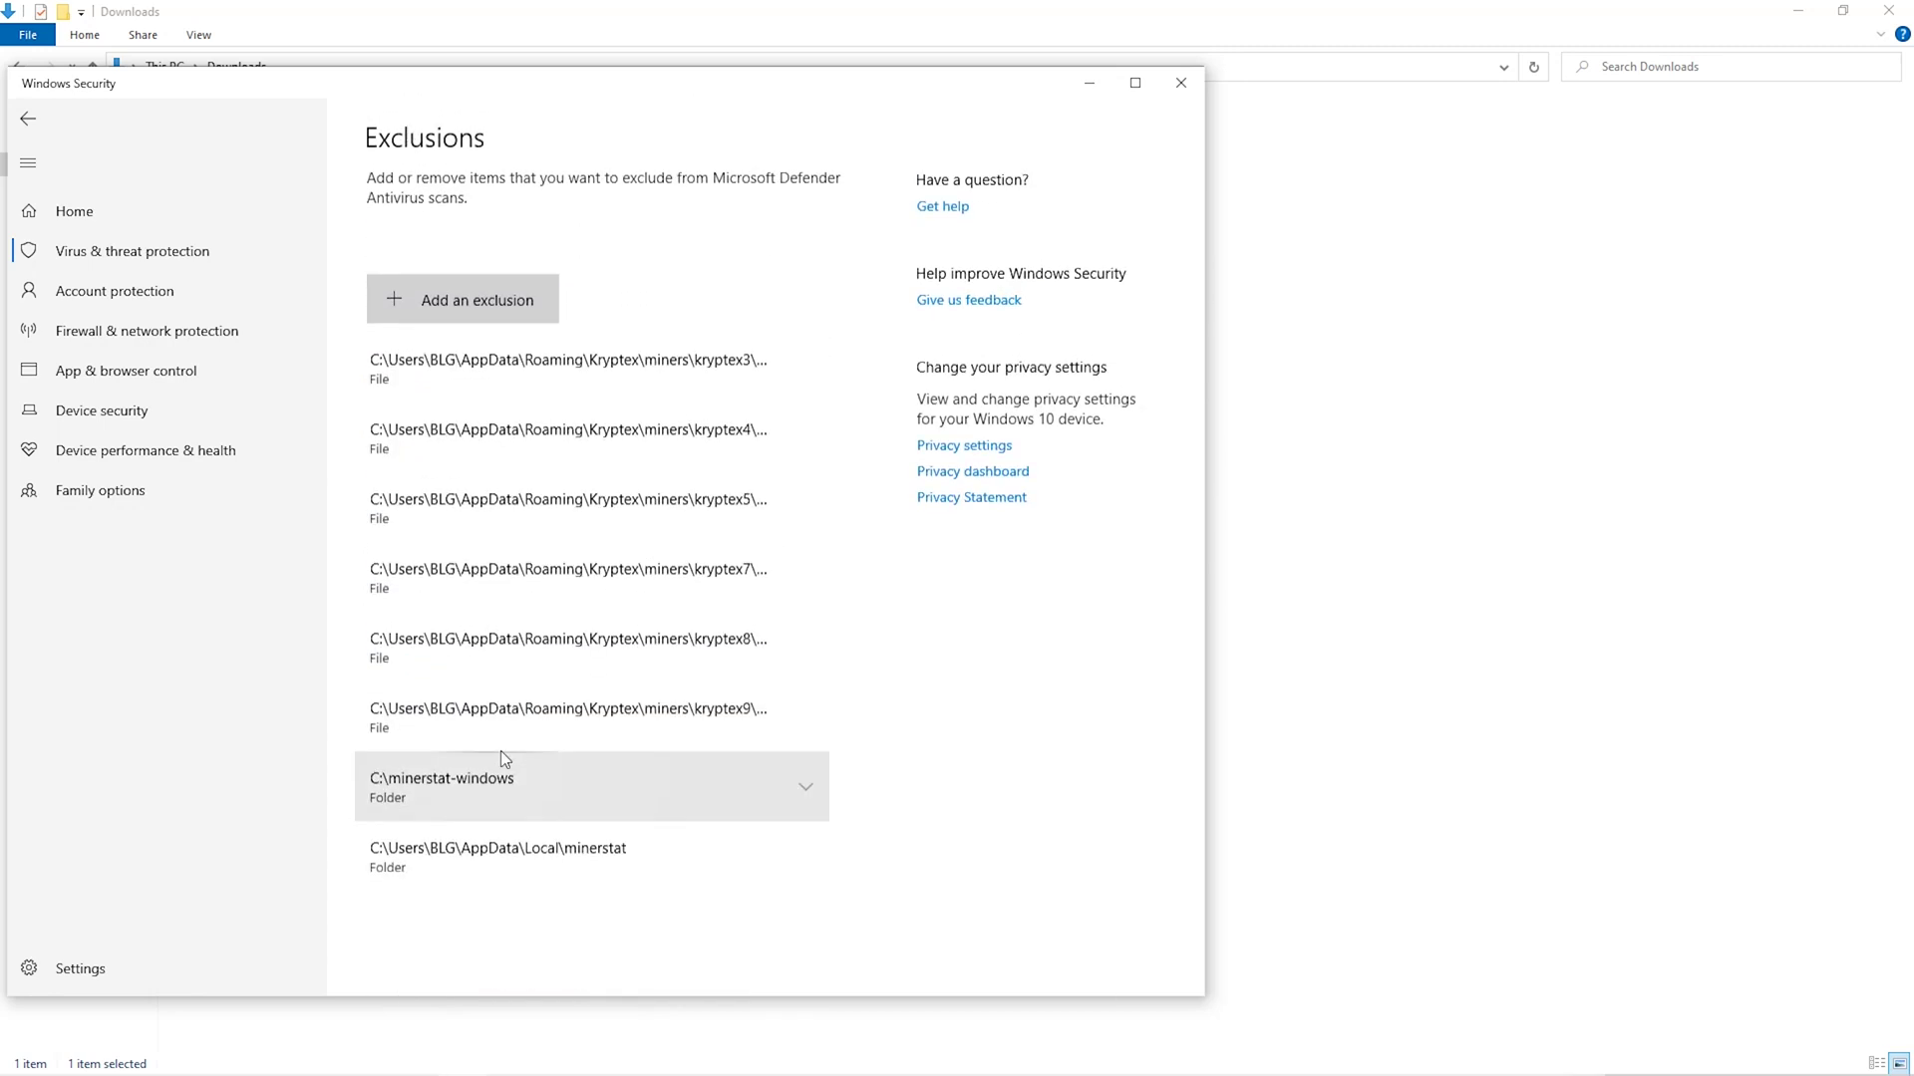
Add the Downloads\Miner folder as a Defender exclusion
{"action": "left_click", "coordinate": [476, 299]}
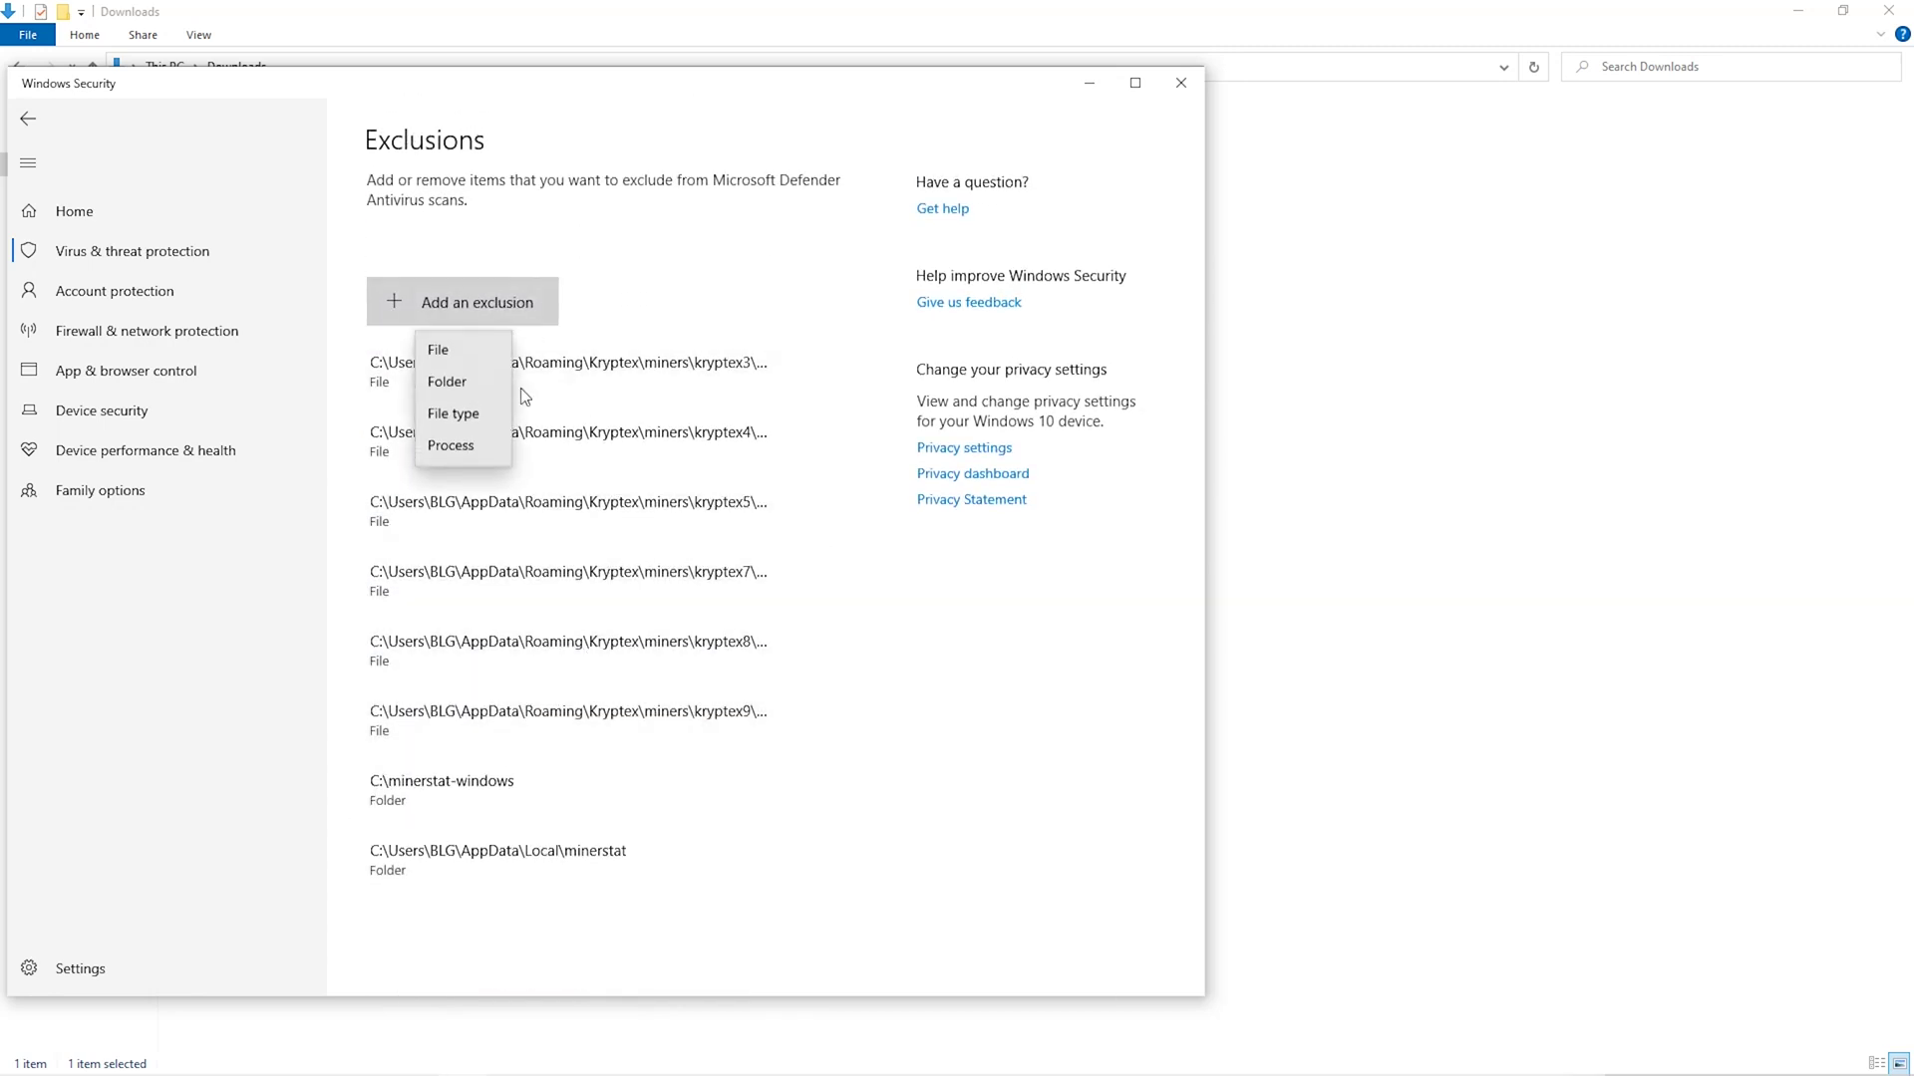
{"action": "left_click", "coordinate": [467, 384]}
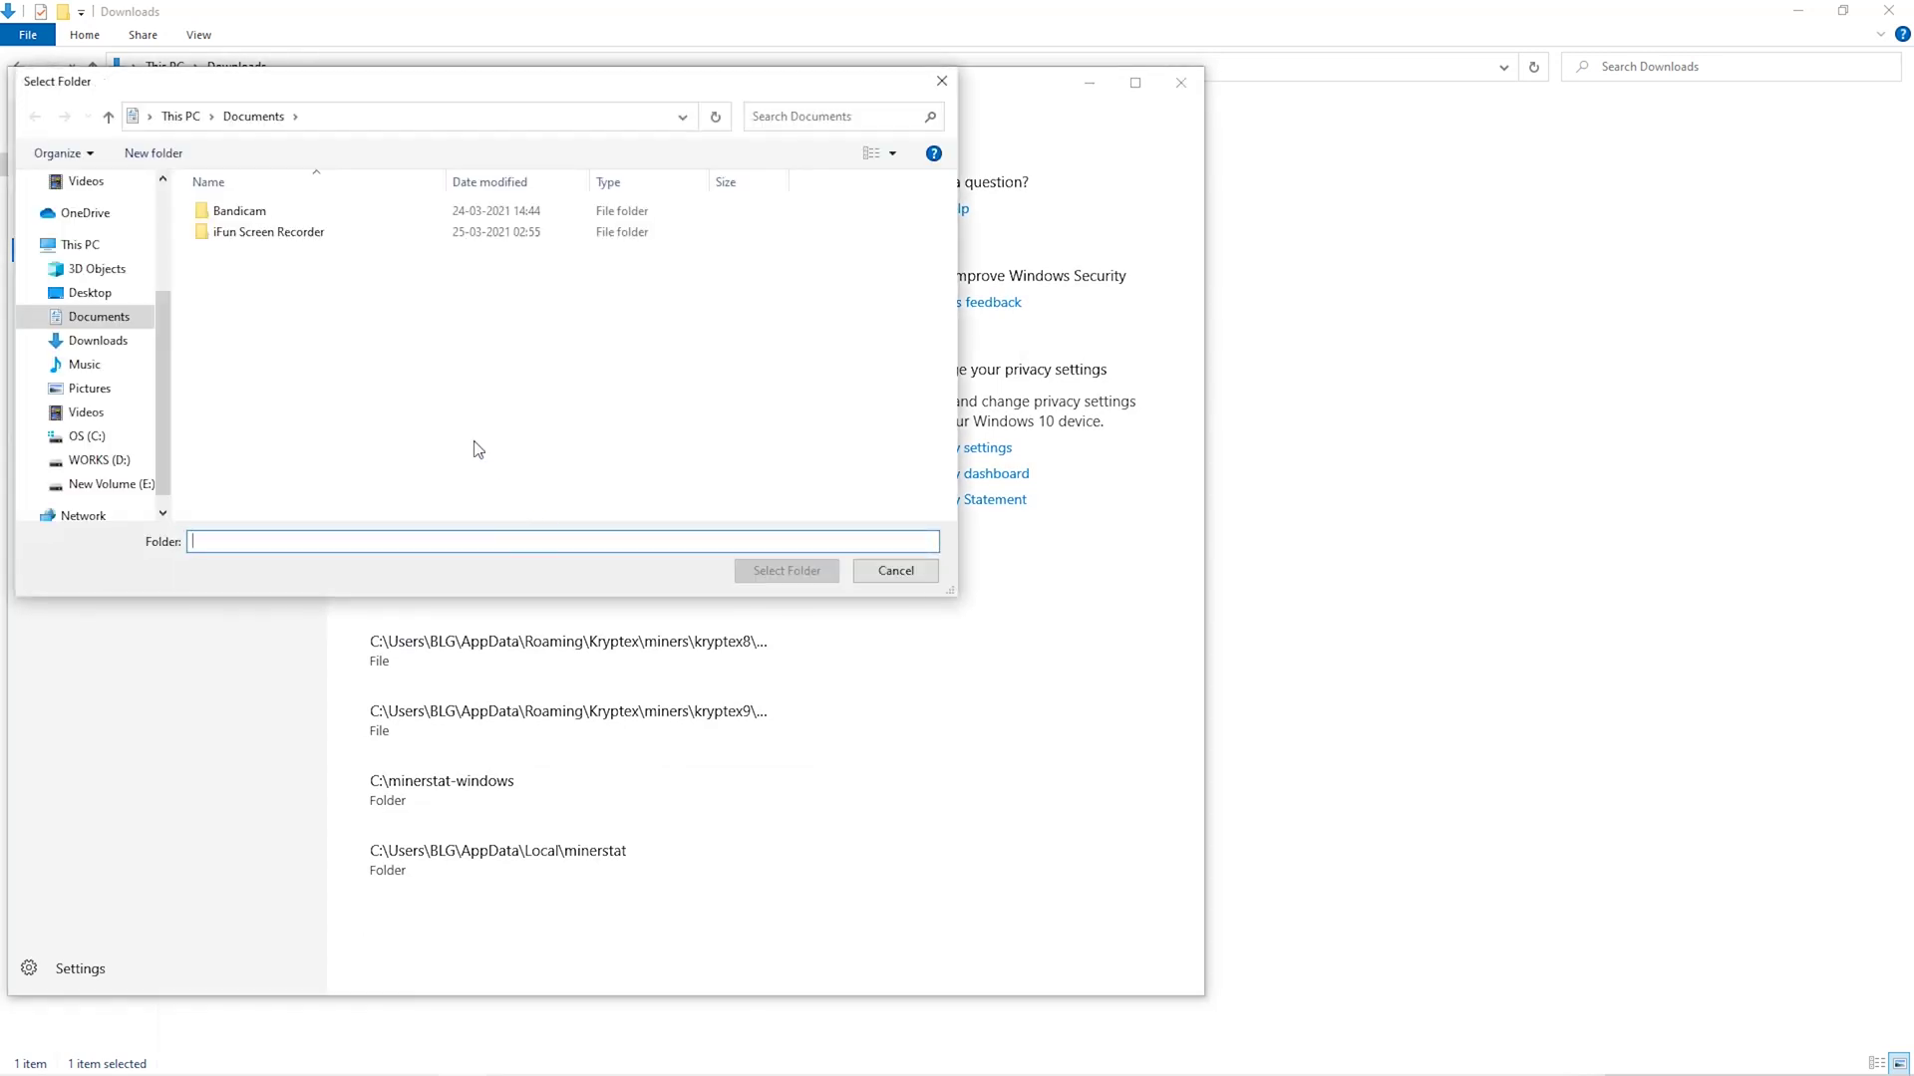
{"action": "left_click", "coordinate": [97, 366]}
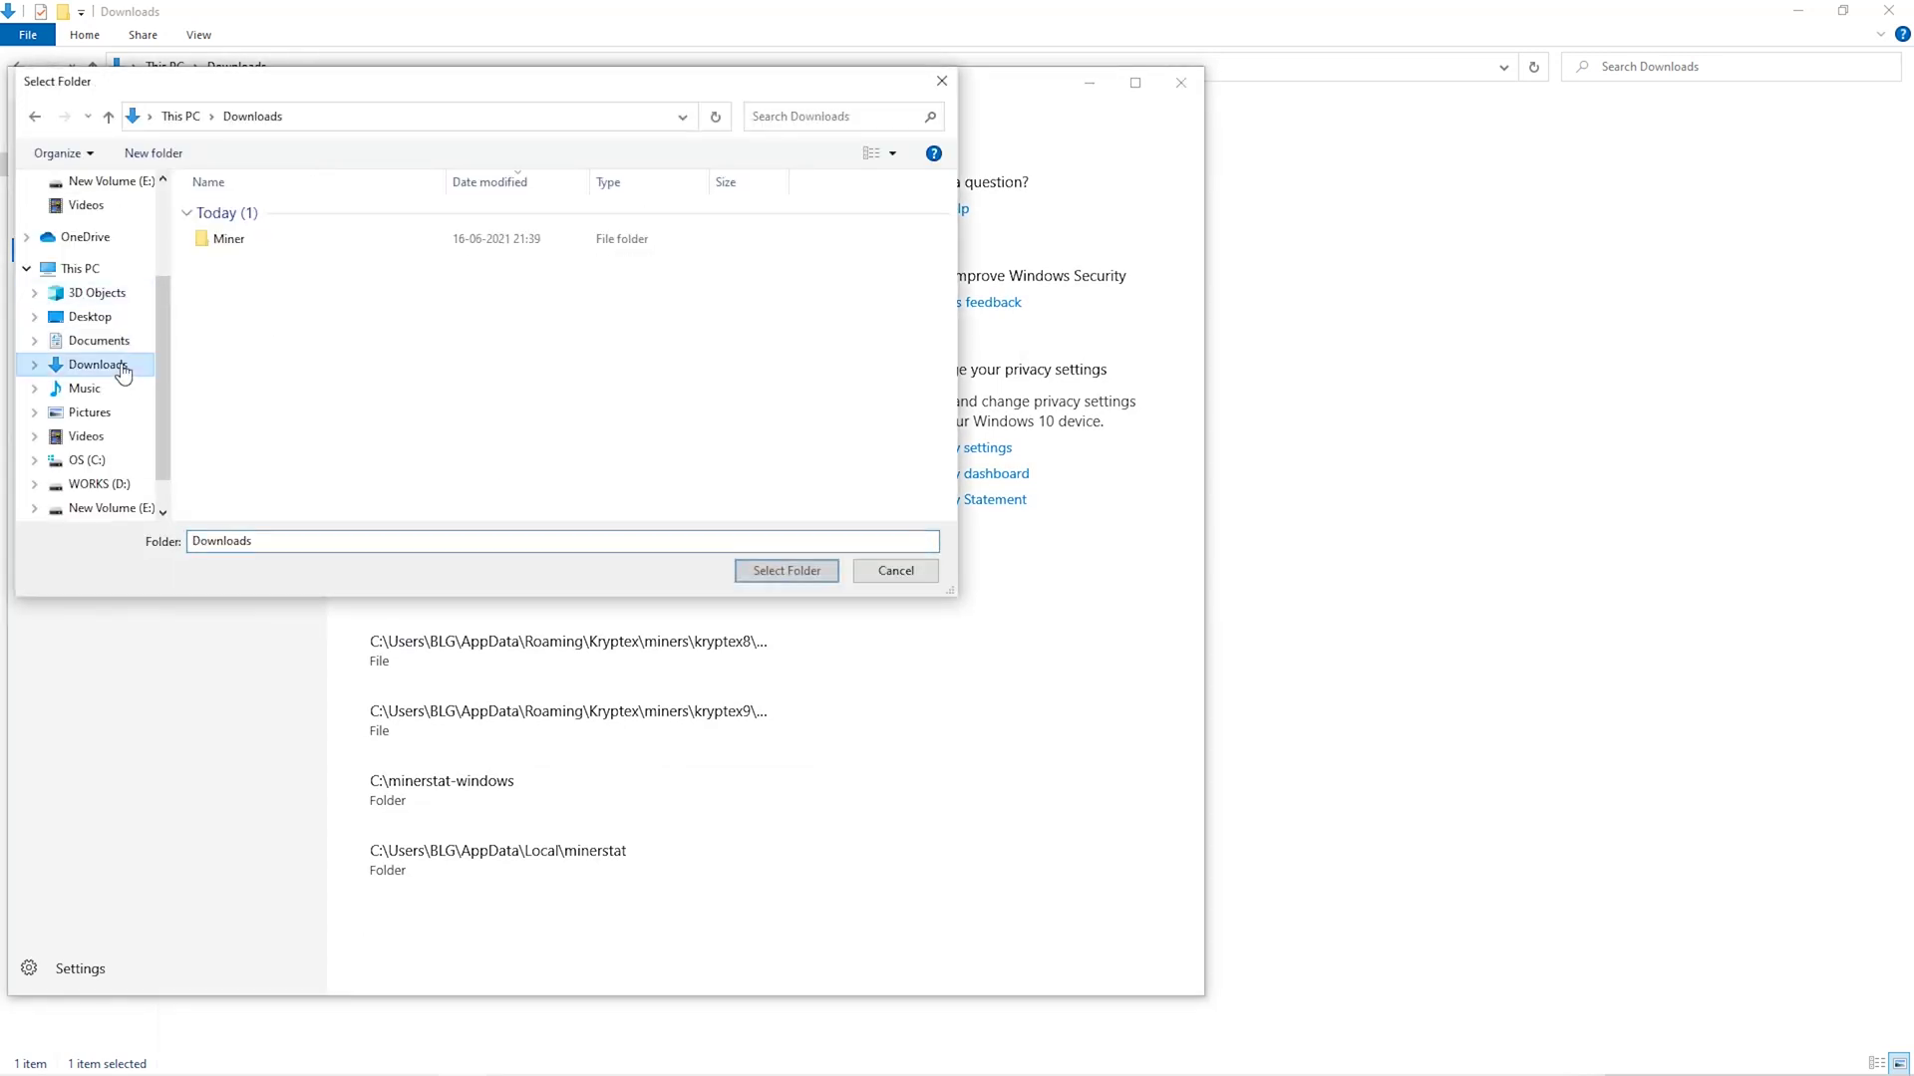
{"action": "left_click", "coordinate": [561, 239]}
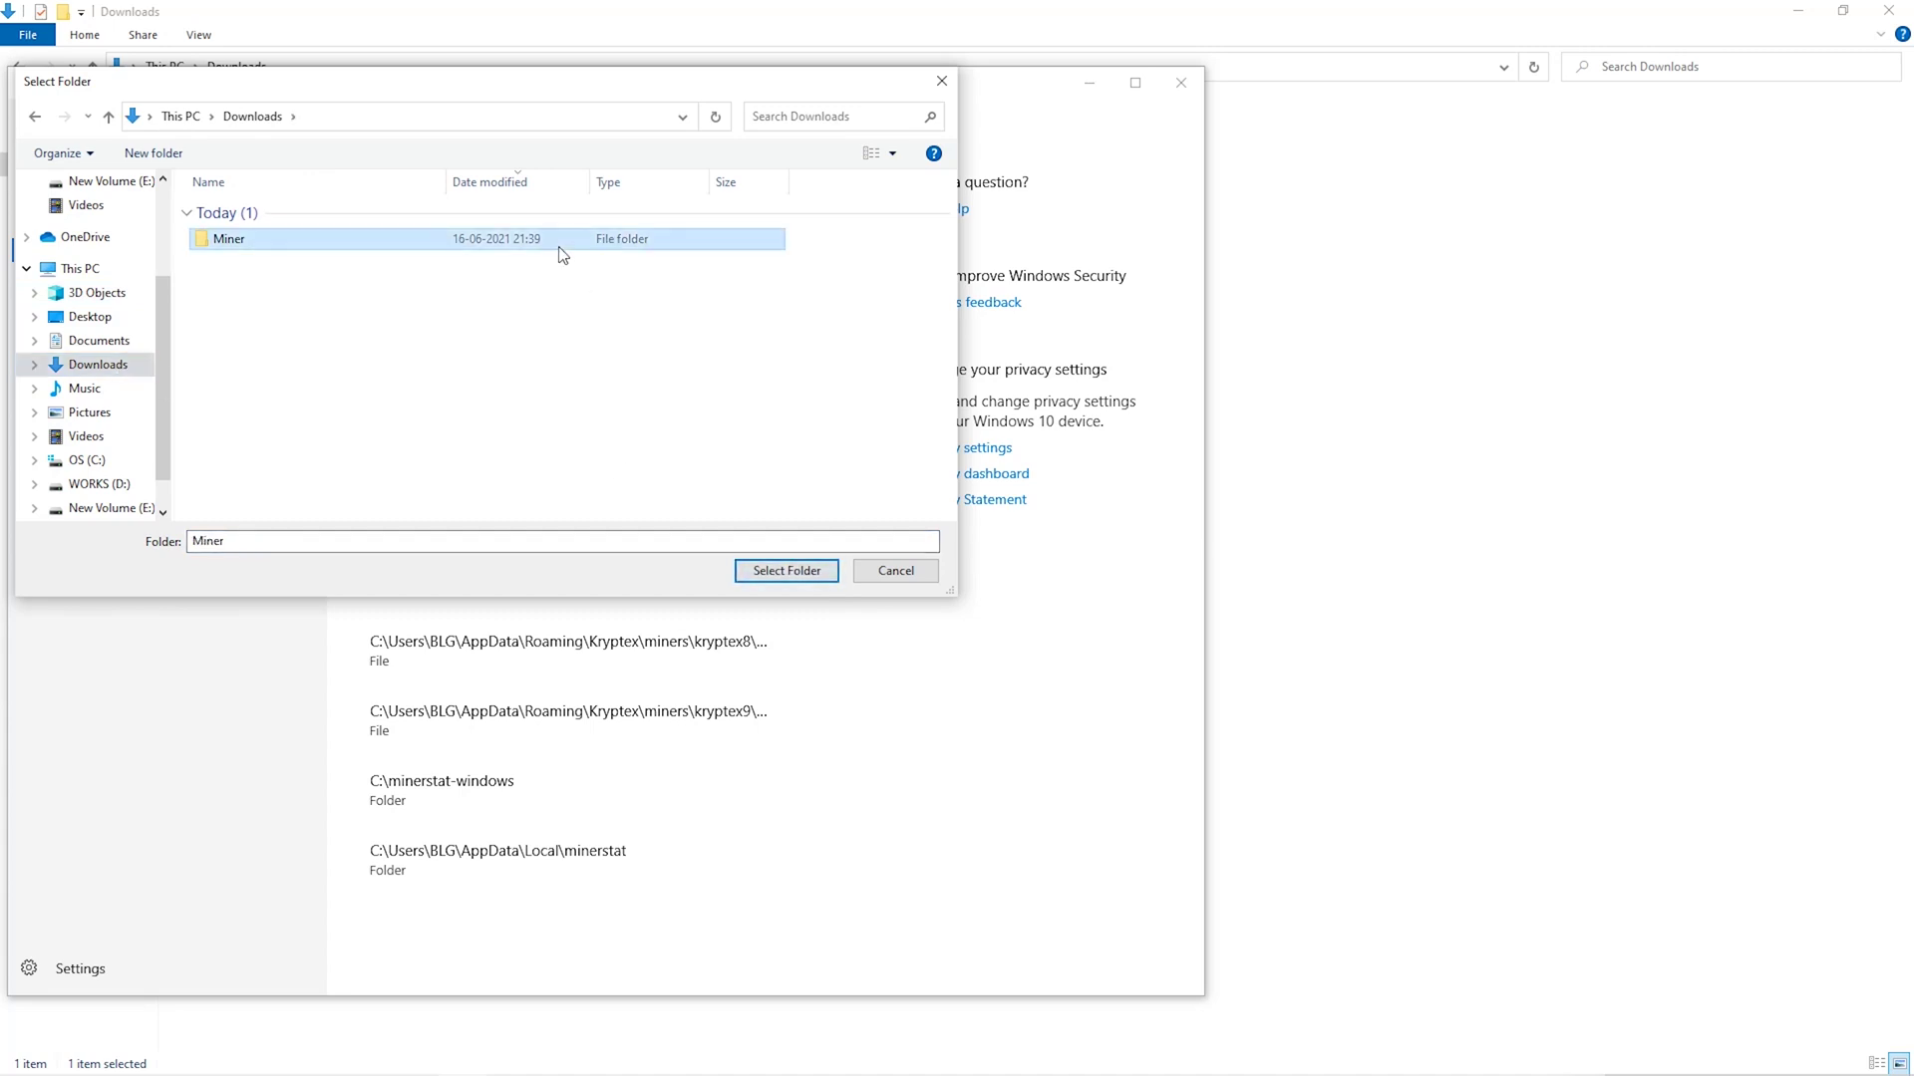
{"action": "left_click", "coordinate": [786, 570]}
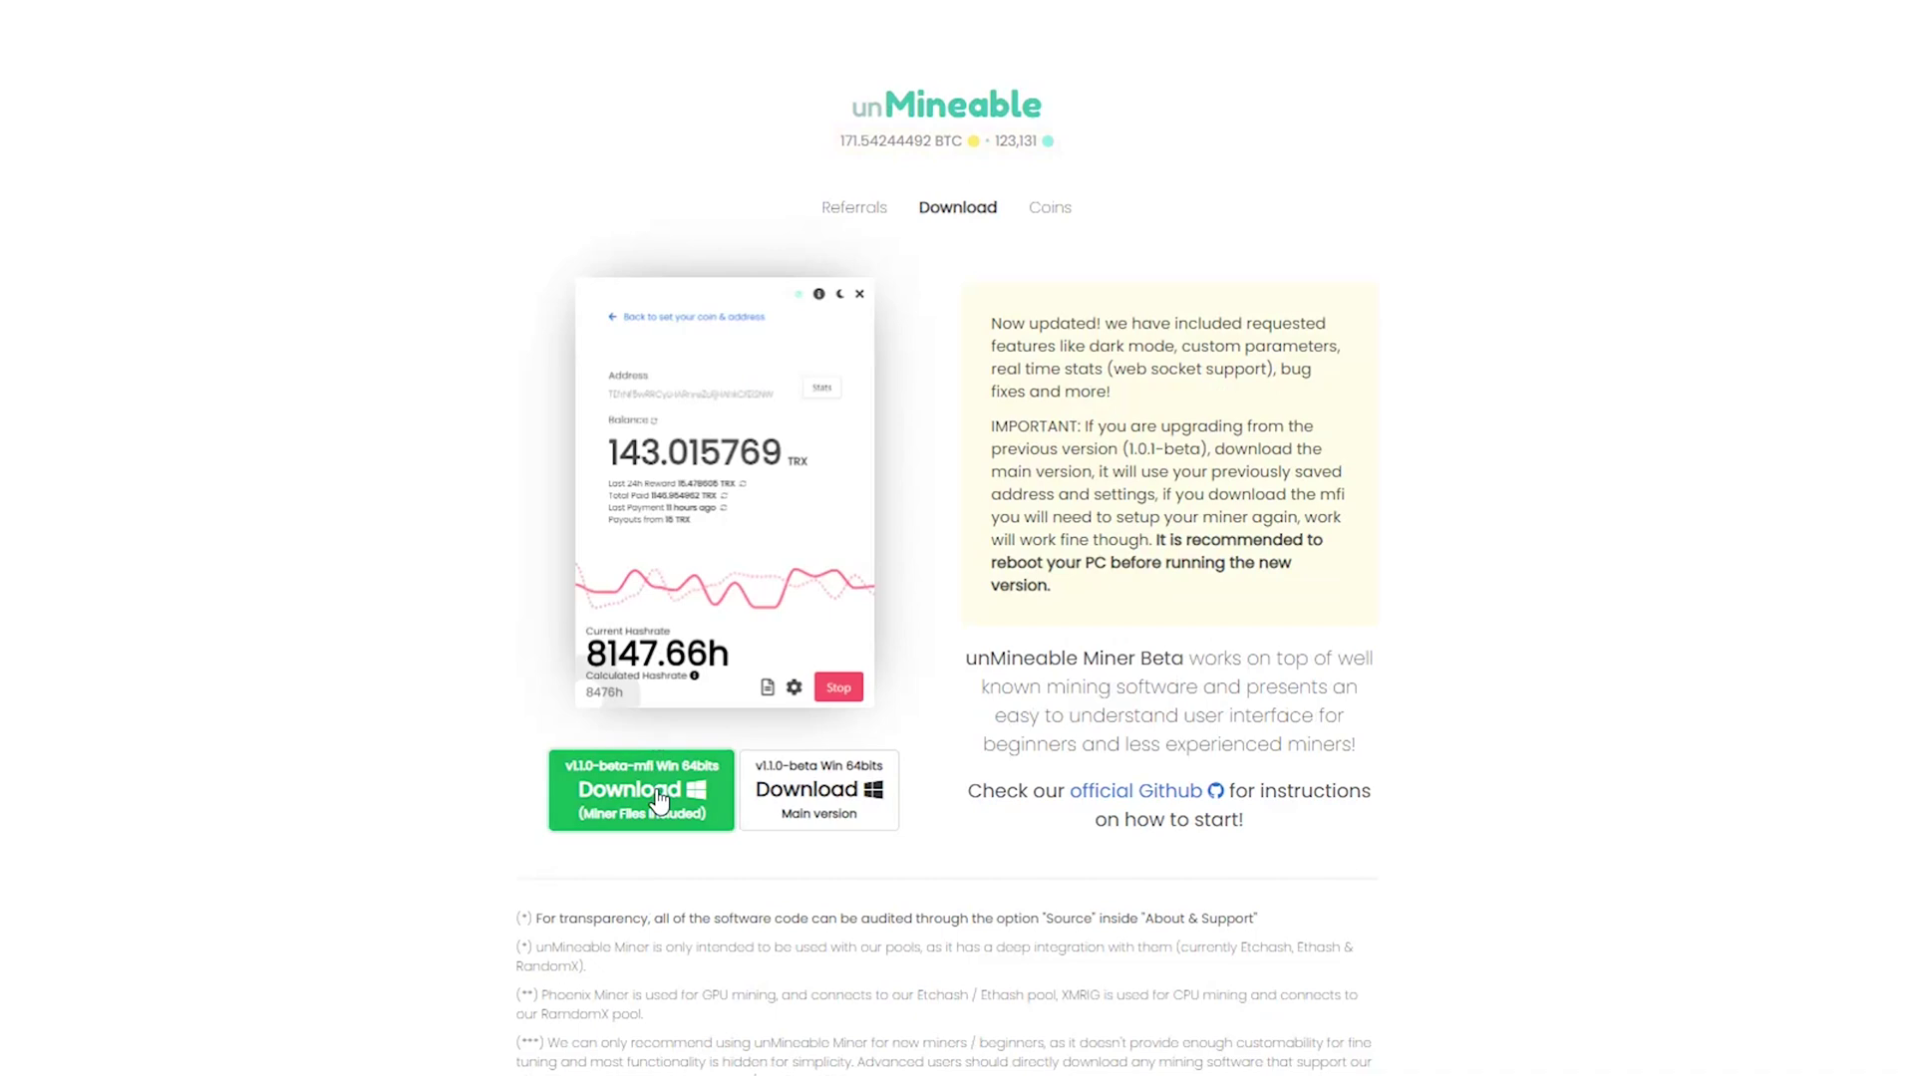
Save the v1.1.0-beta-mfi miner zip into the Downloads\Miner folder
{"action": "left_click", "coordinate": [659, 800]}
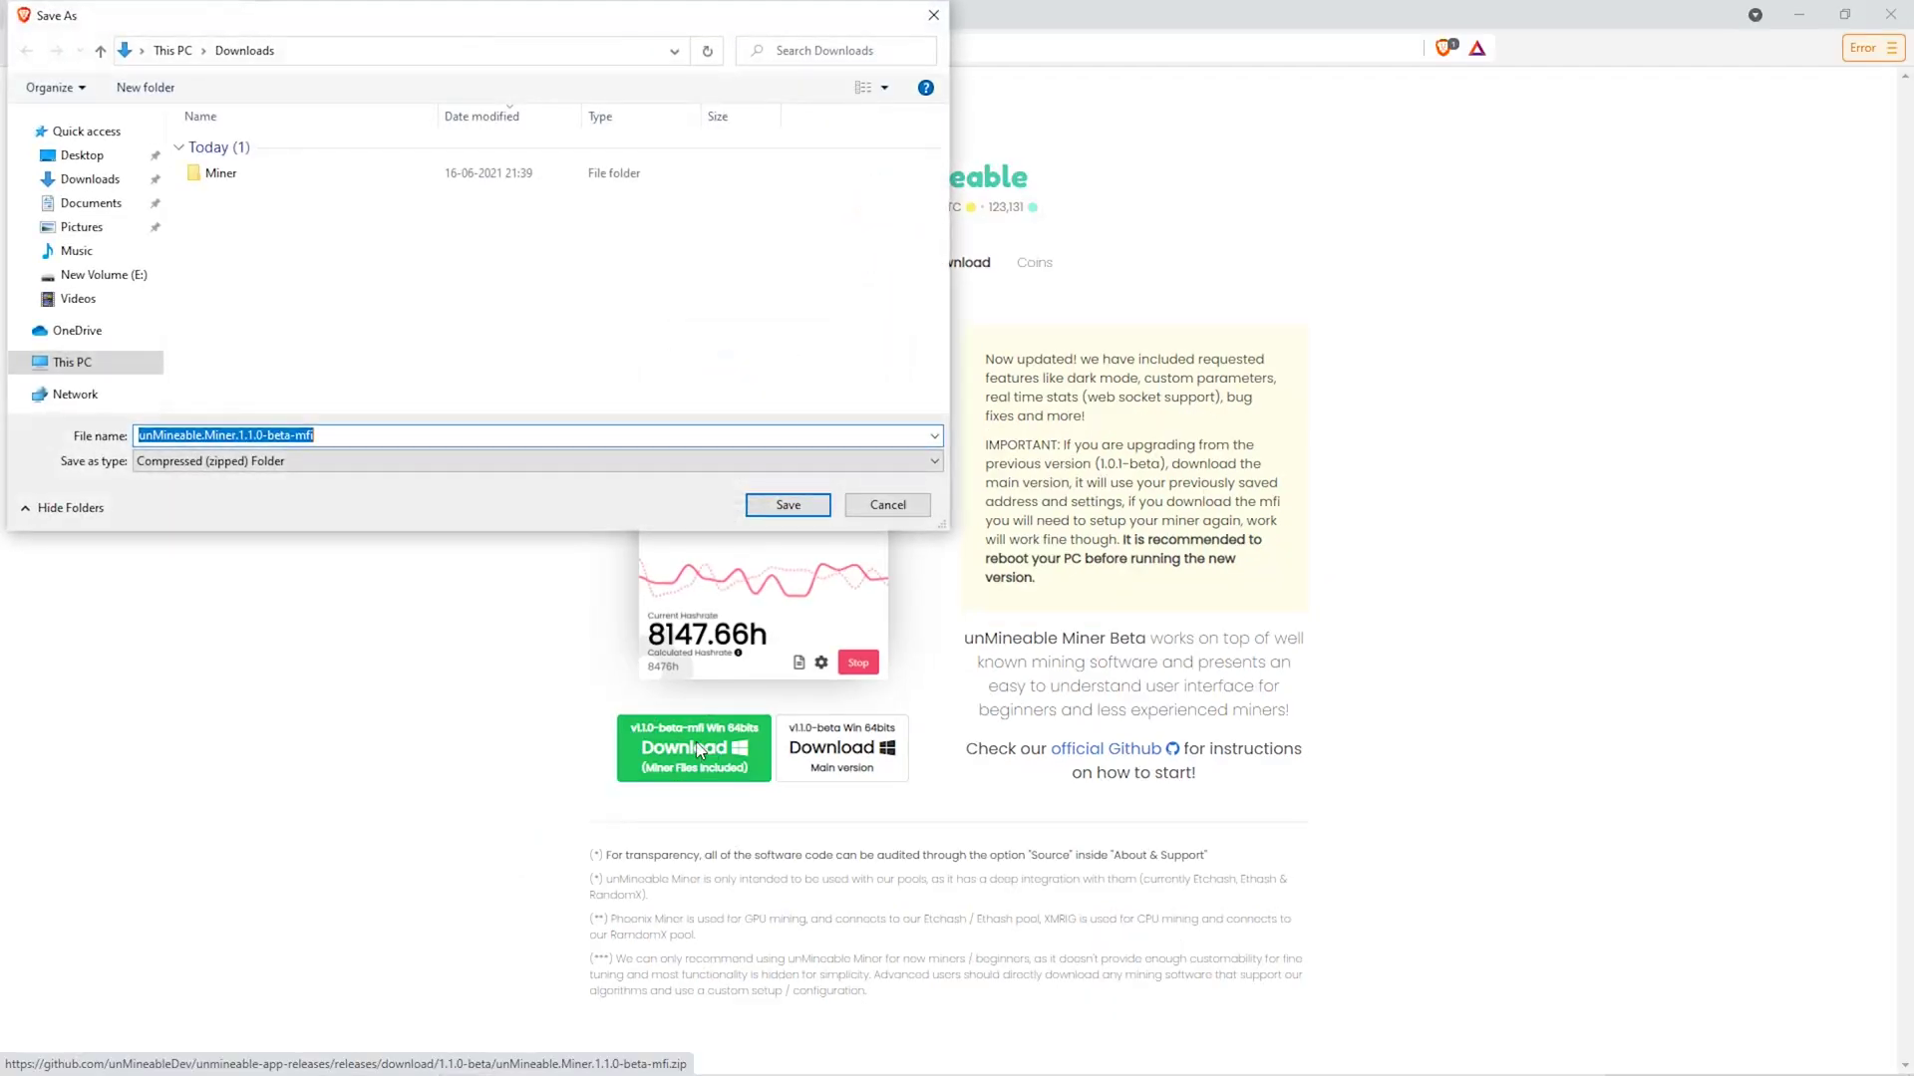
{"action": "left_click", "coordinate": [339, 176]}
{"action": "double_click", "coordinate": [338, 176]}
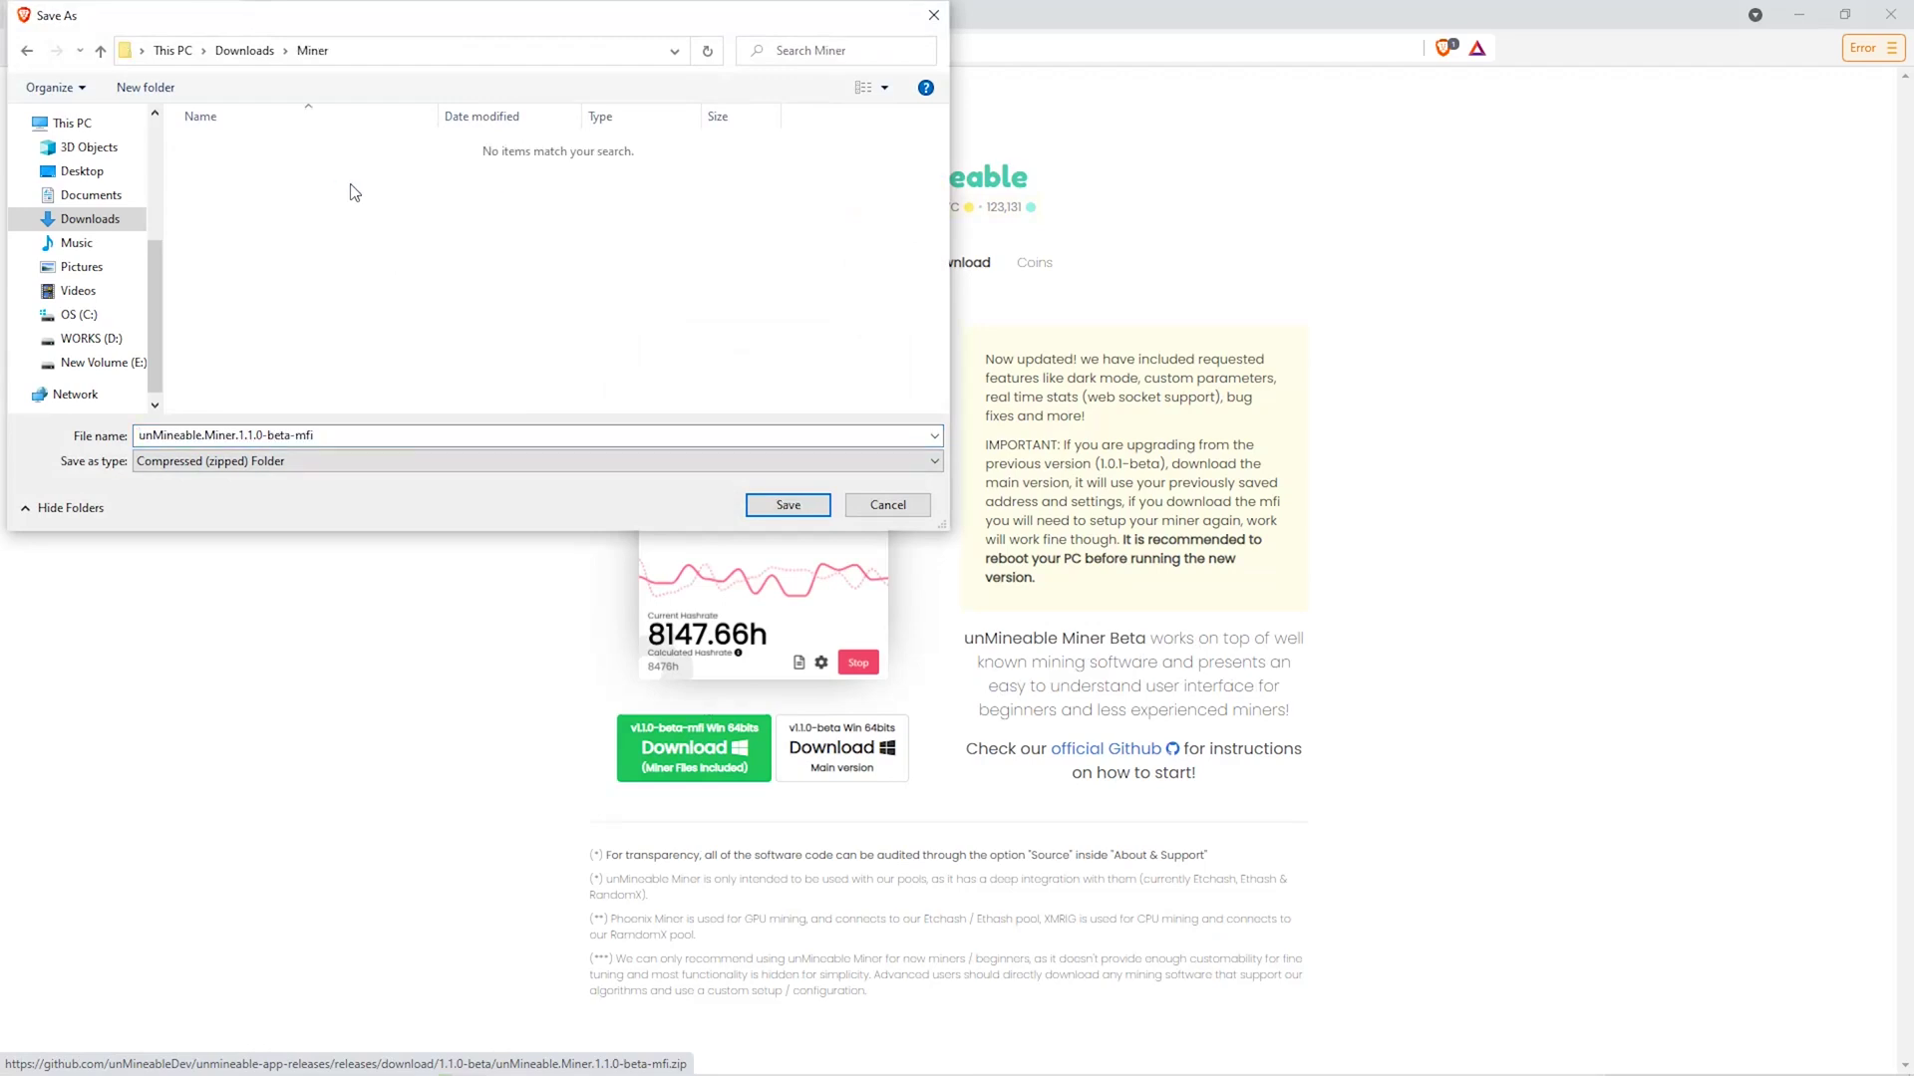
{"action": "left_click", "coordinate": [788, 504]}
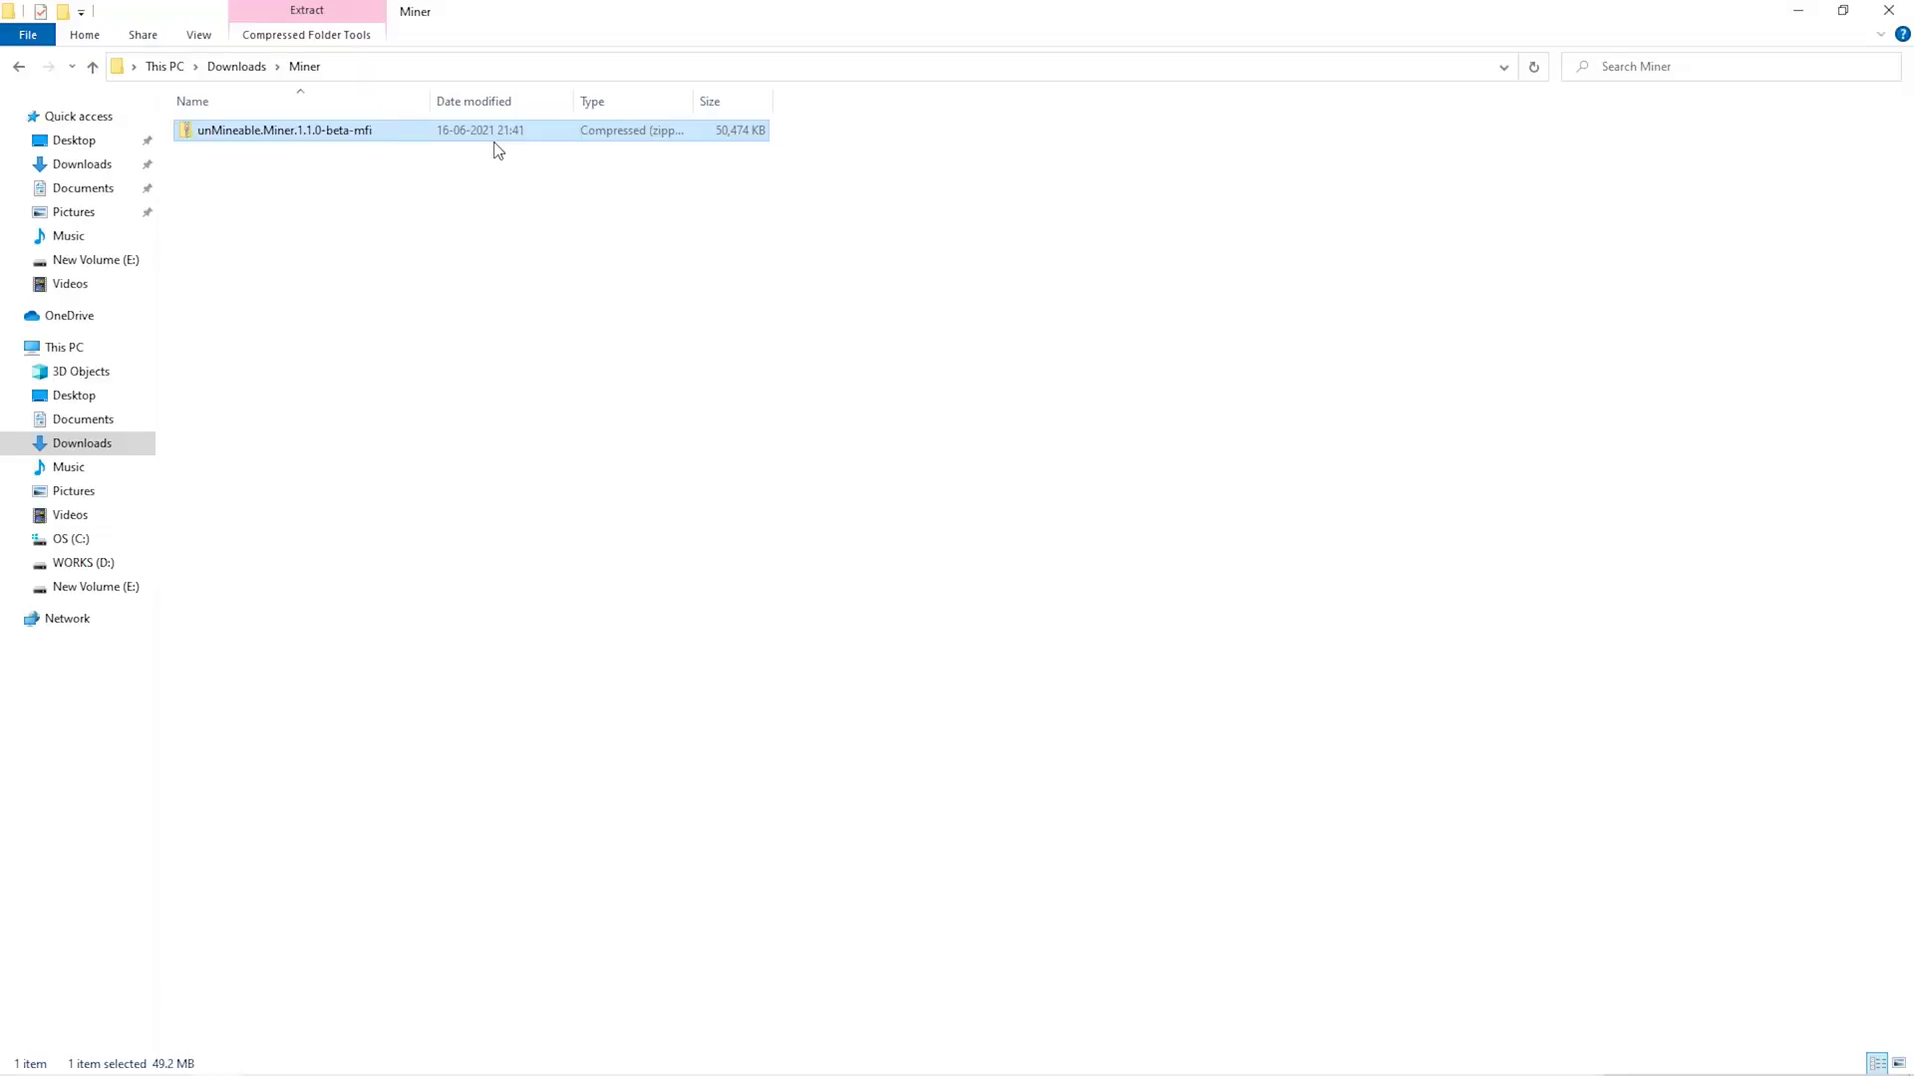
Extract the miner zip in place with 7-Zip and launch unMineable Miner 1.1.0-beta-mfi
{"action": "right_click", "coordinate": [495, 148]}
{"action": "mouse_move", "coordinate": [535, 265]}
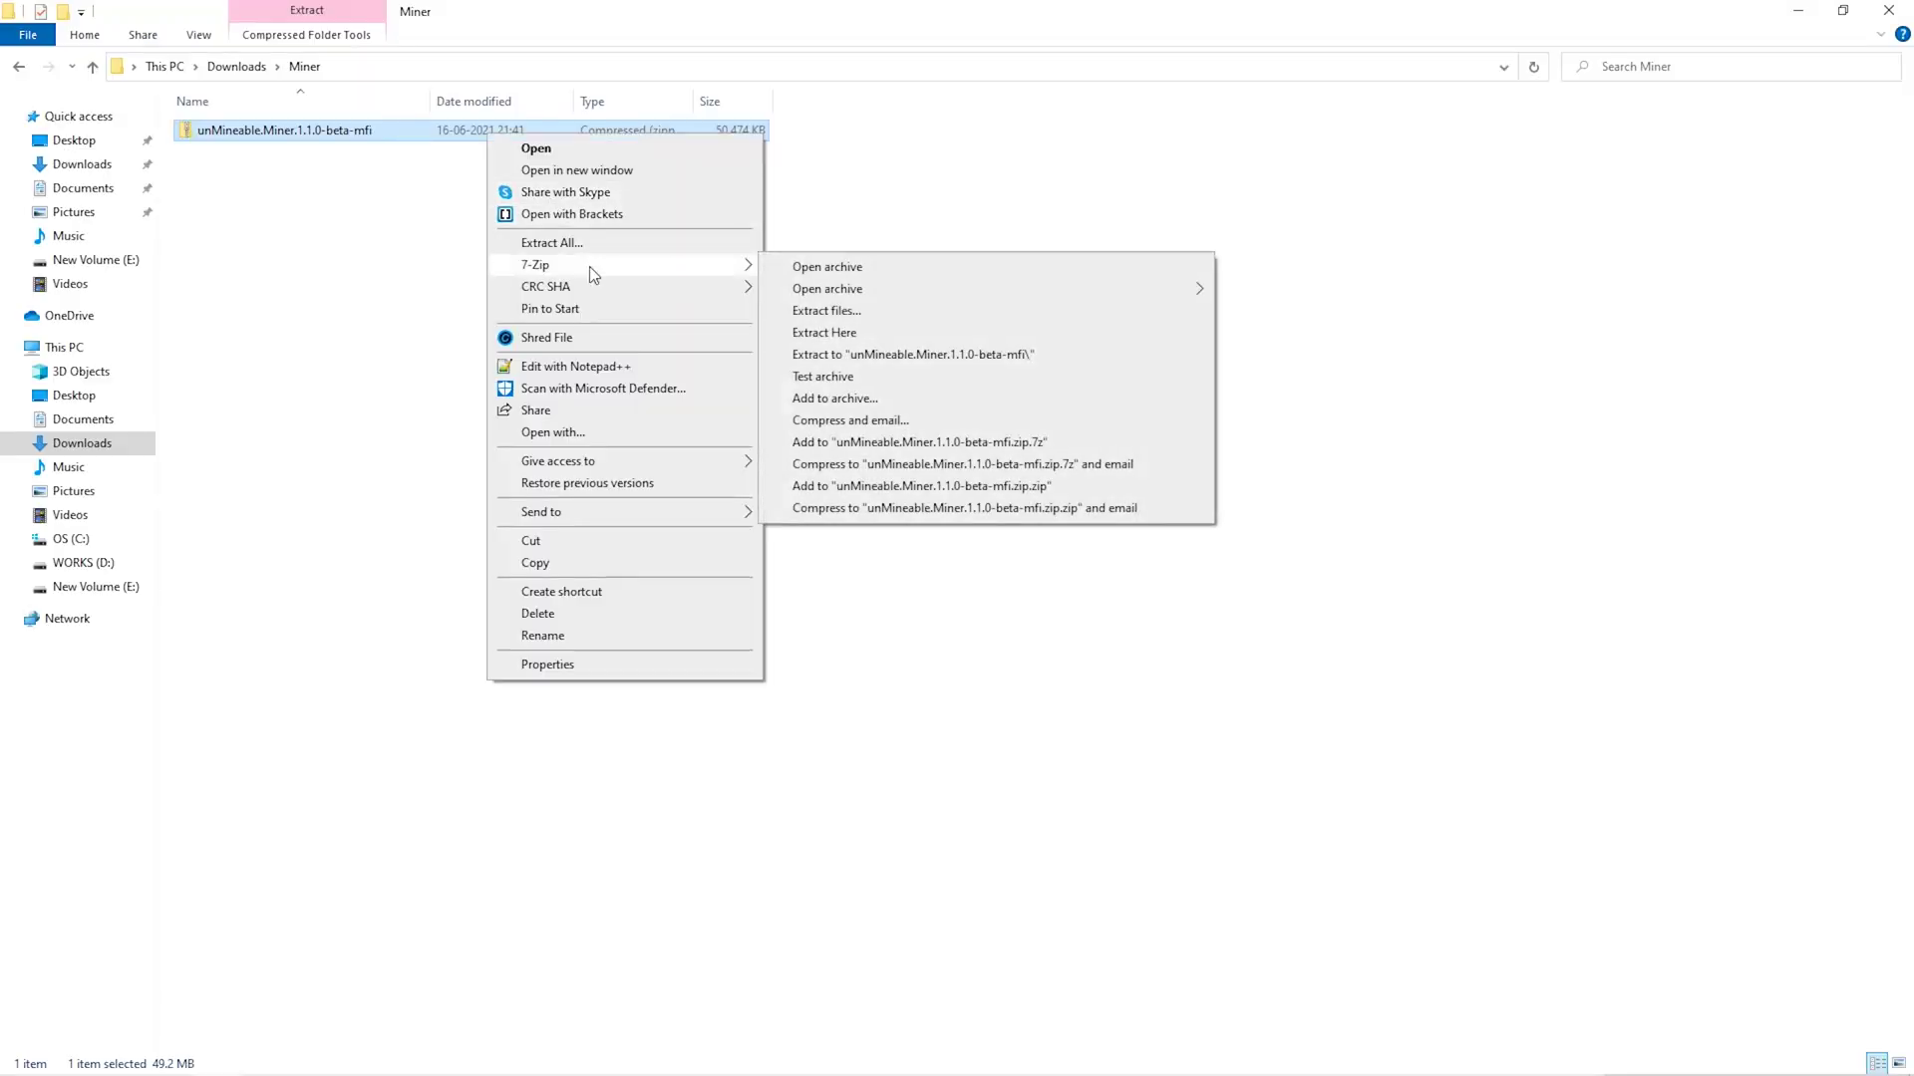
{"action": "left_click", "coordinate": [825, 332]}
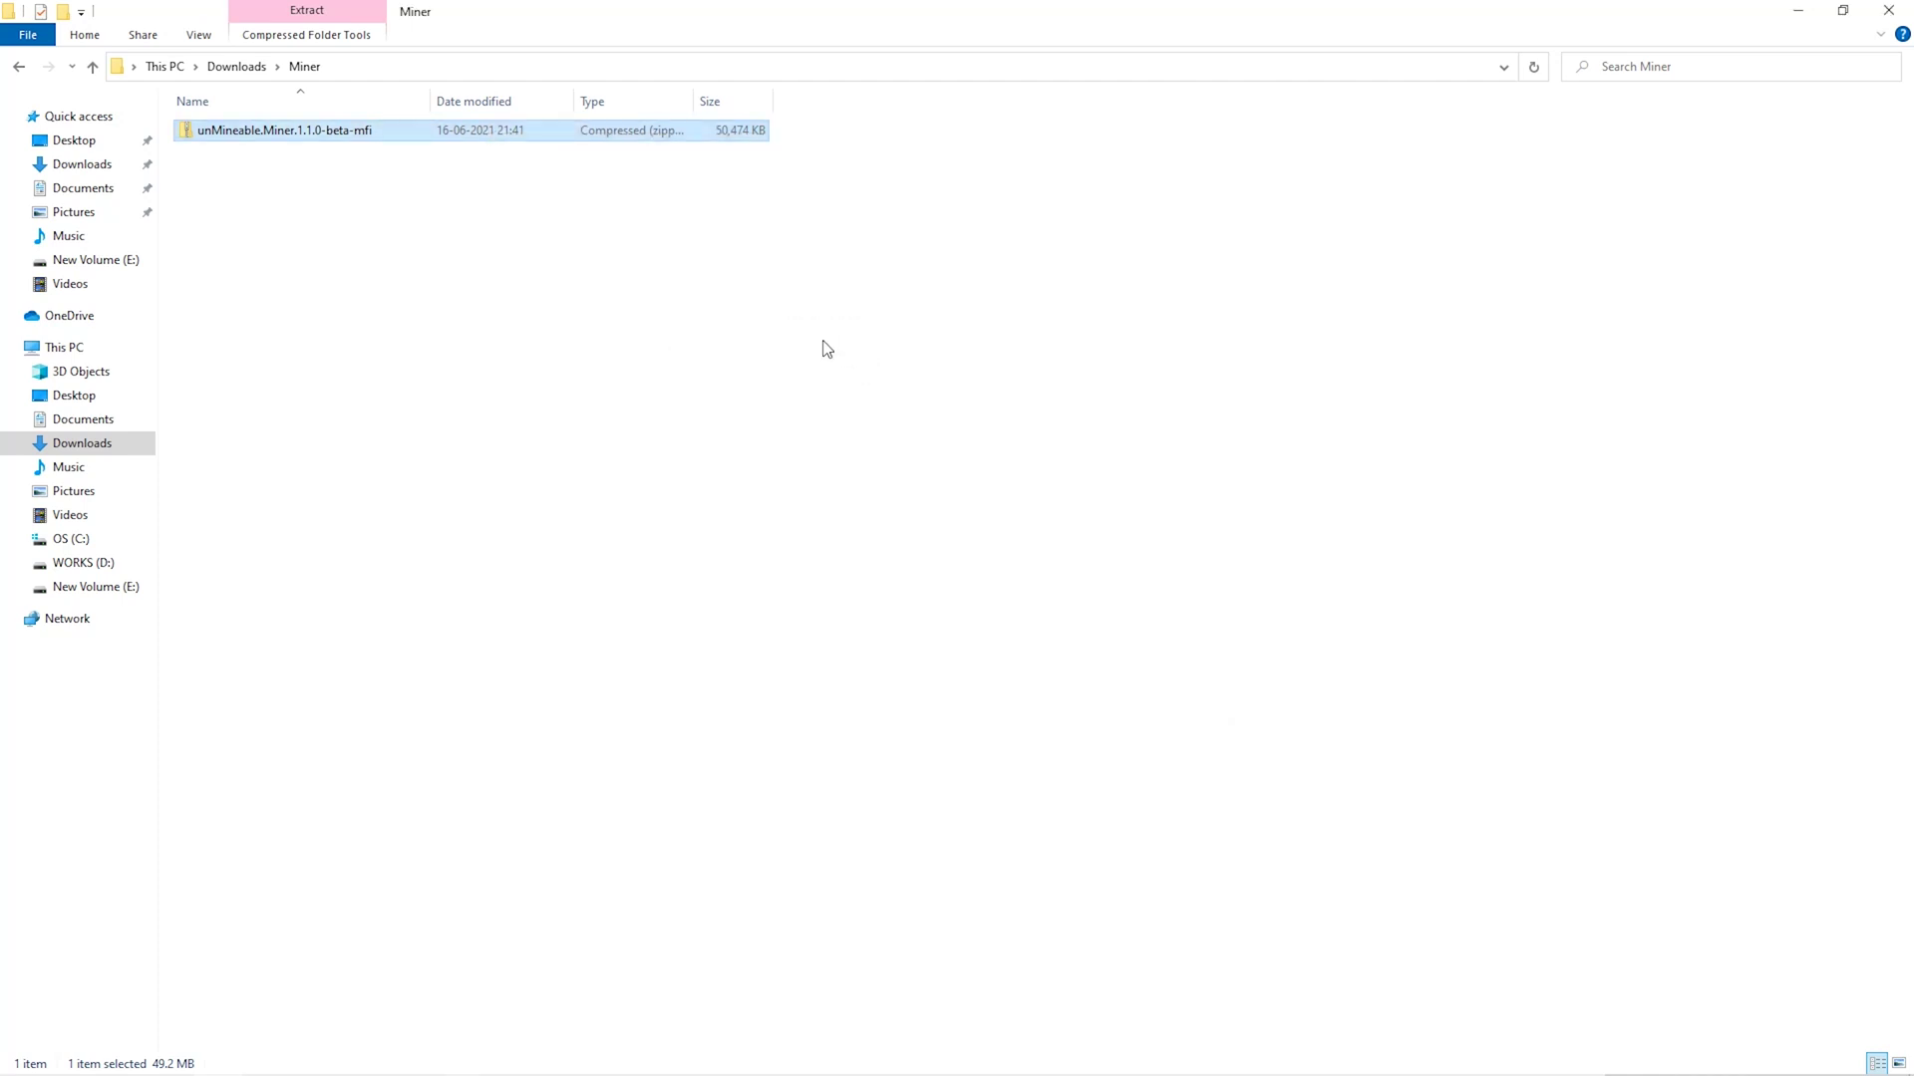
{"action": "double_click", "coordinate": [471, 134]}
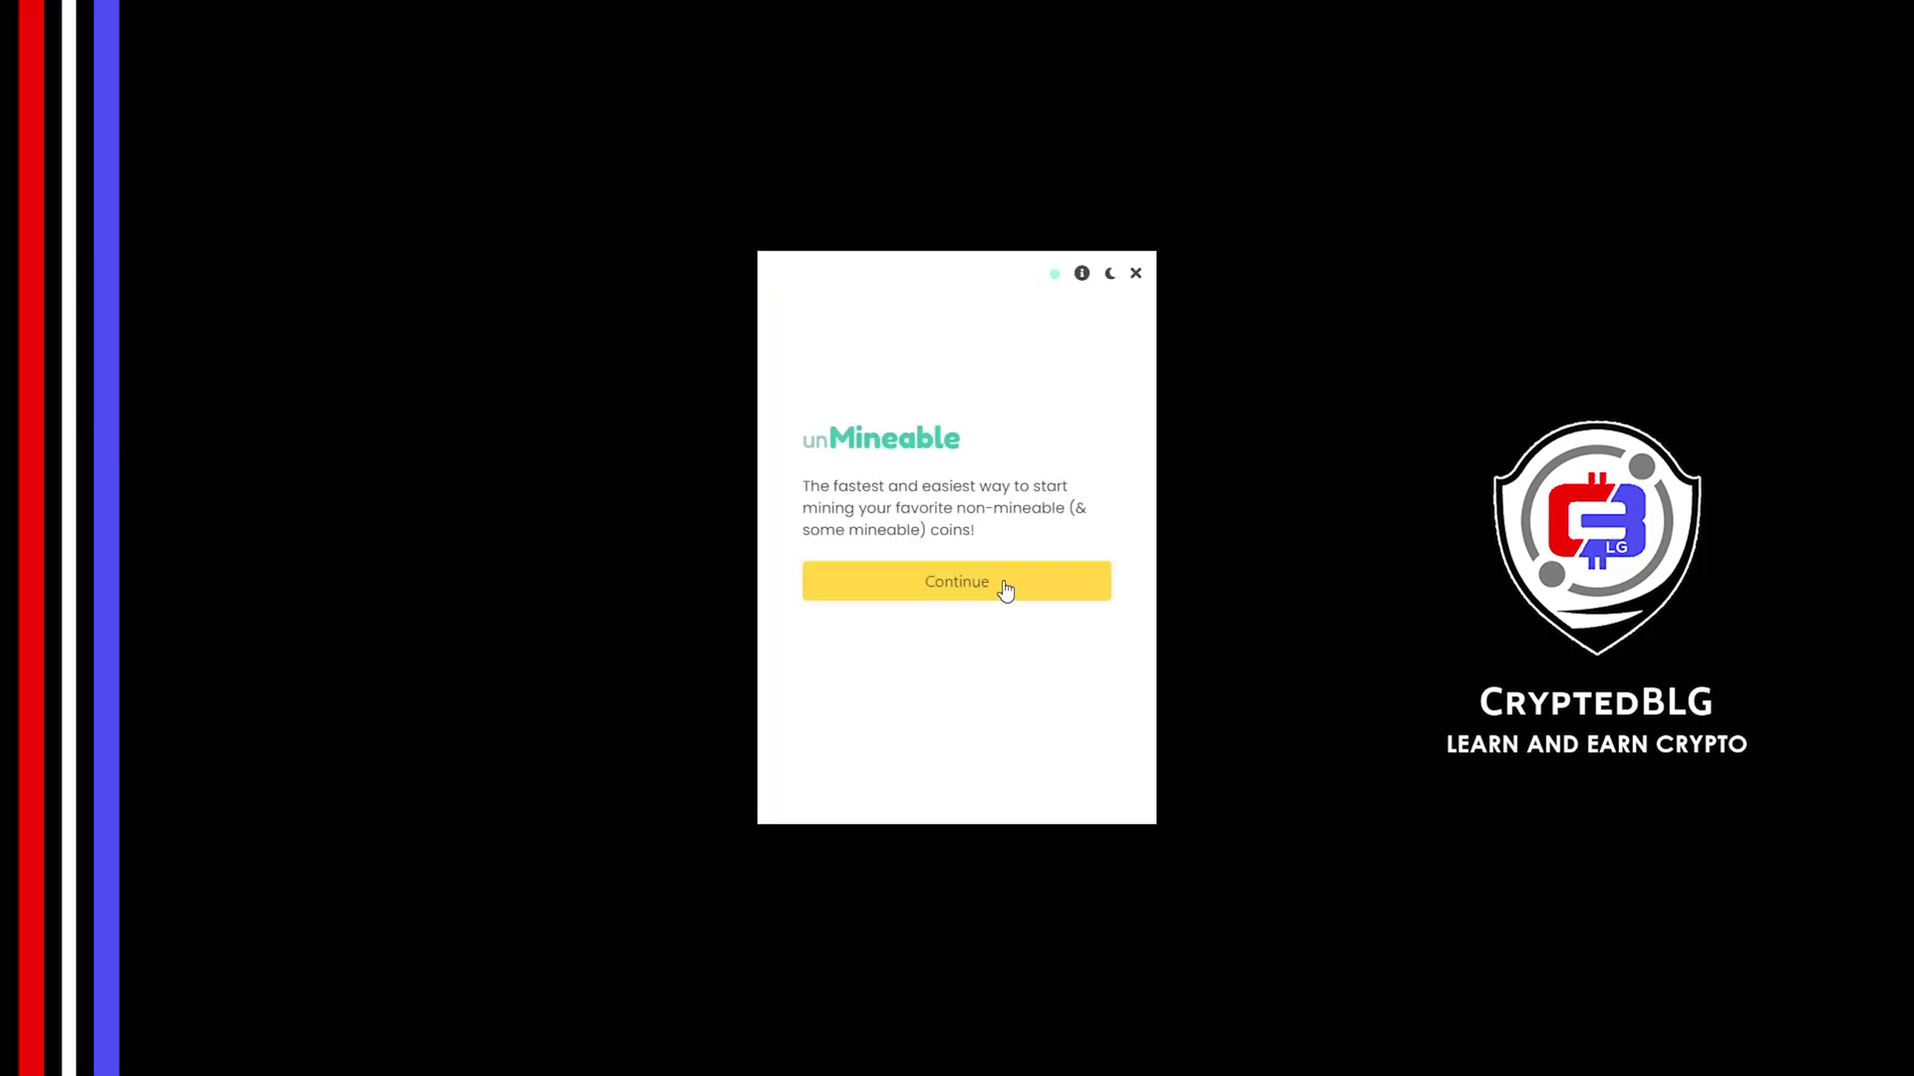
Pass the welcome screen and choose Graphics Card (GPU) as the mining hardware
{"action": "left_click", "coordinate": [1006, 589]}
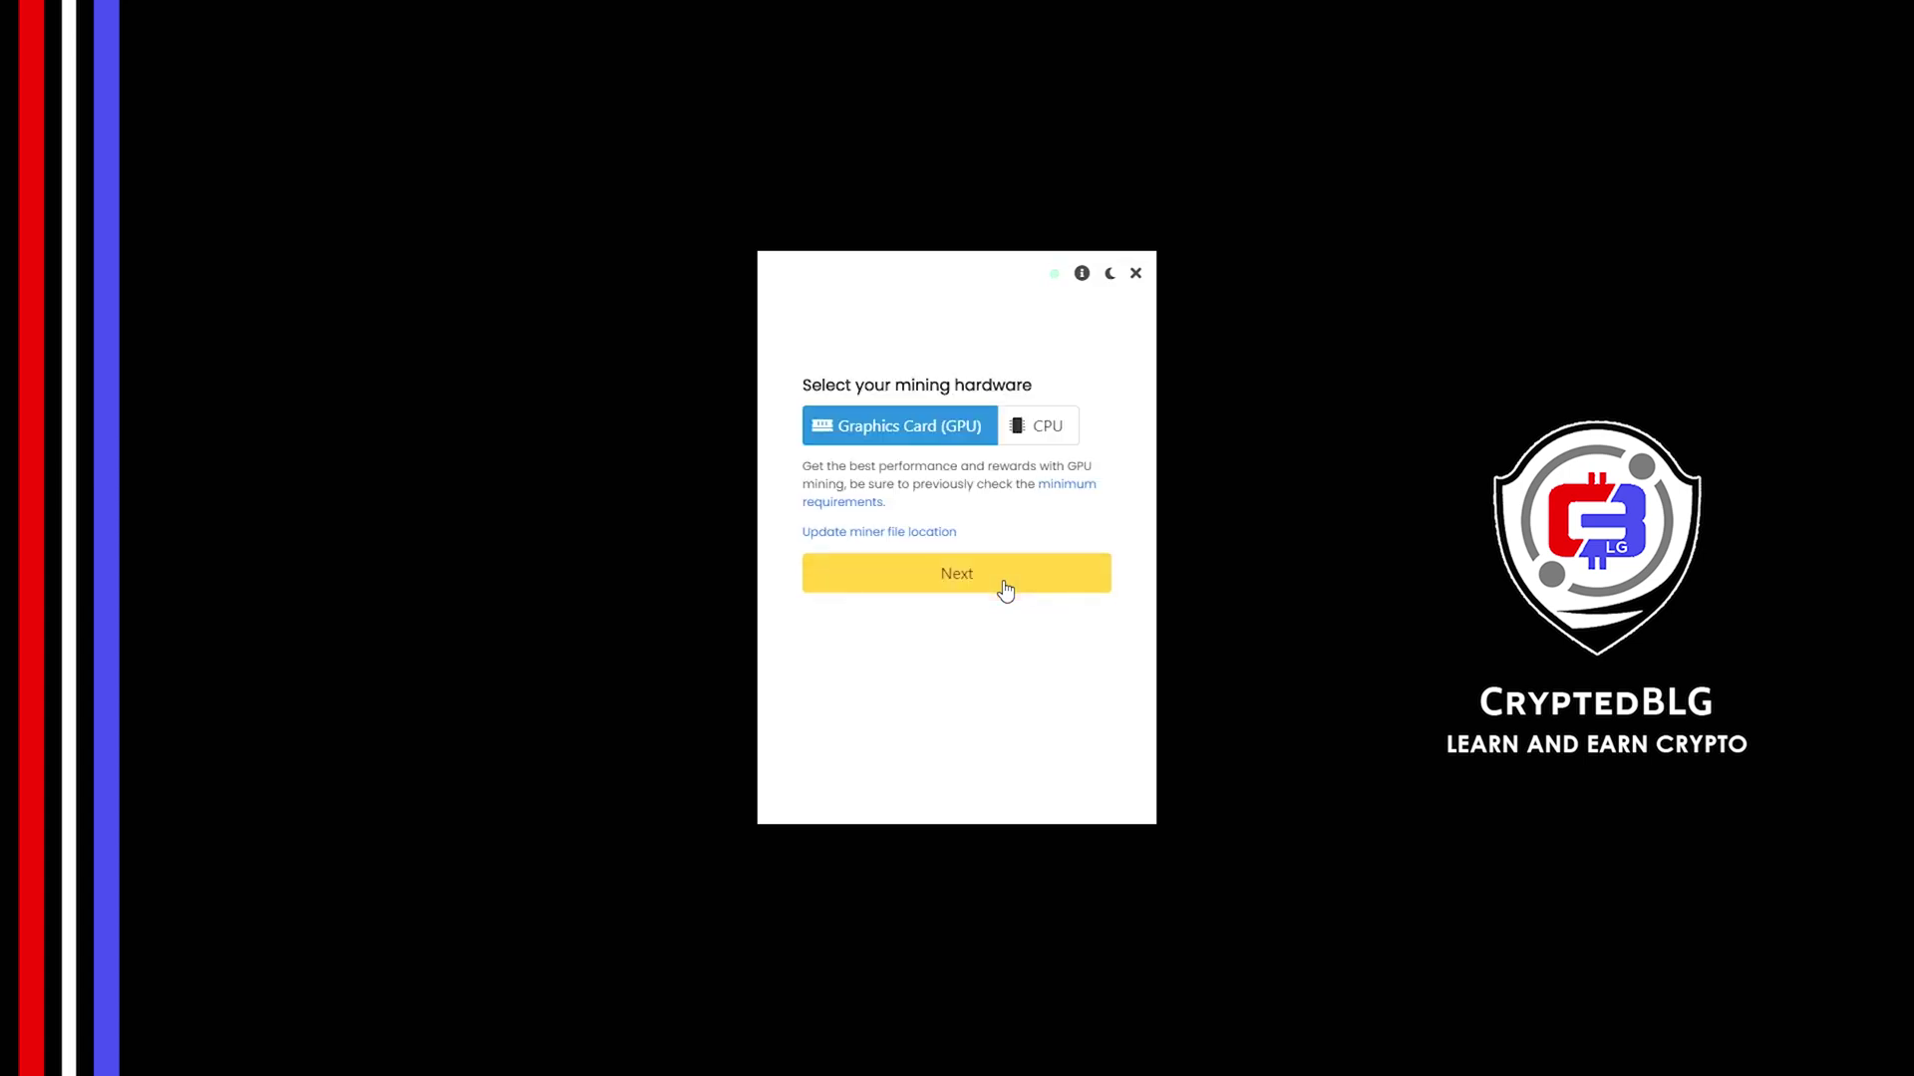
{"action": "left_click", "coordinate": [1032, 435]}
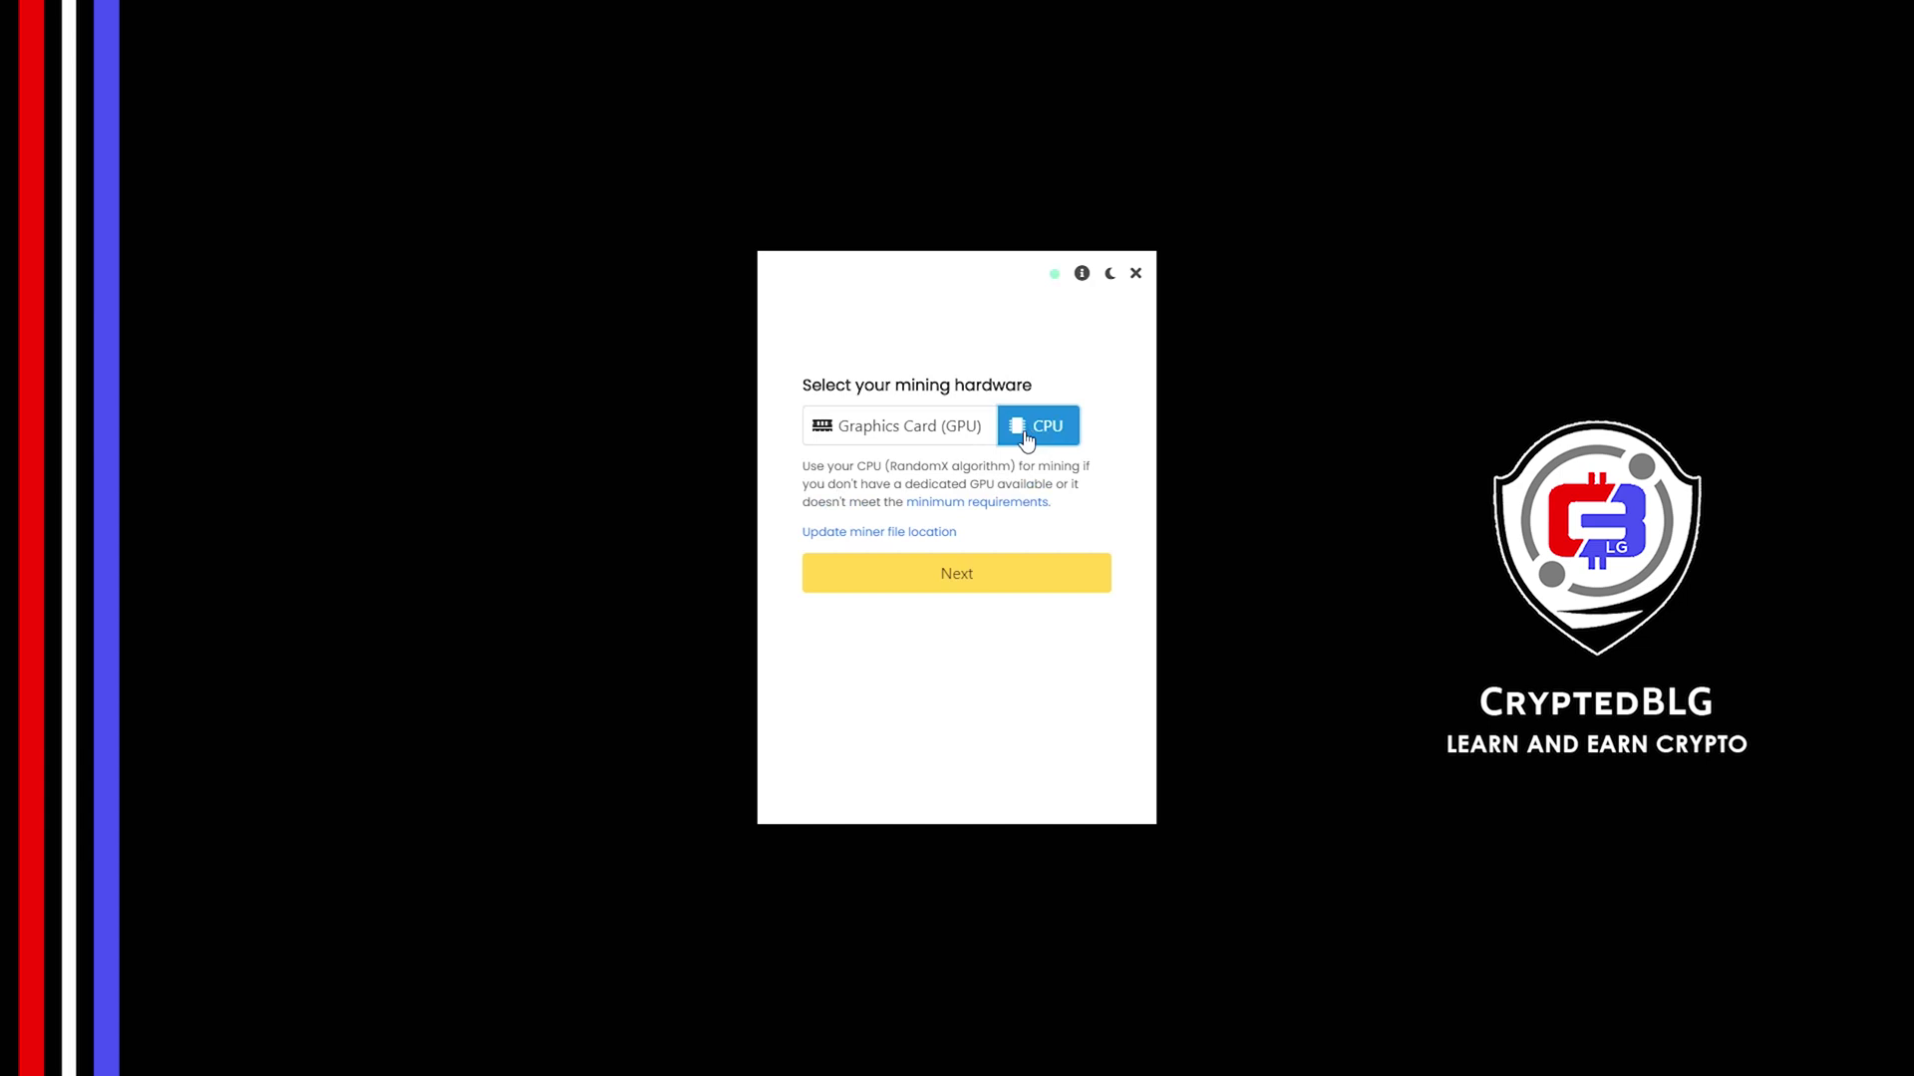
{"action": "left_click", "coordinate": [923, 436]}
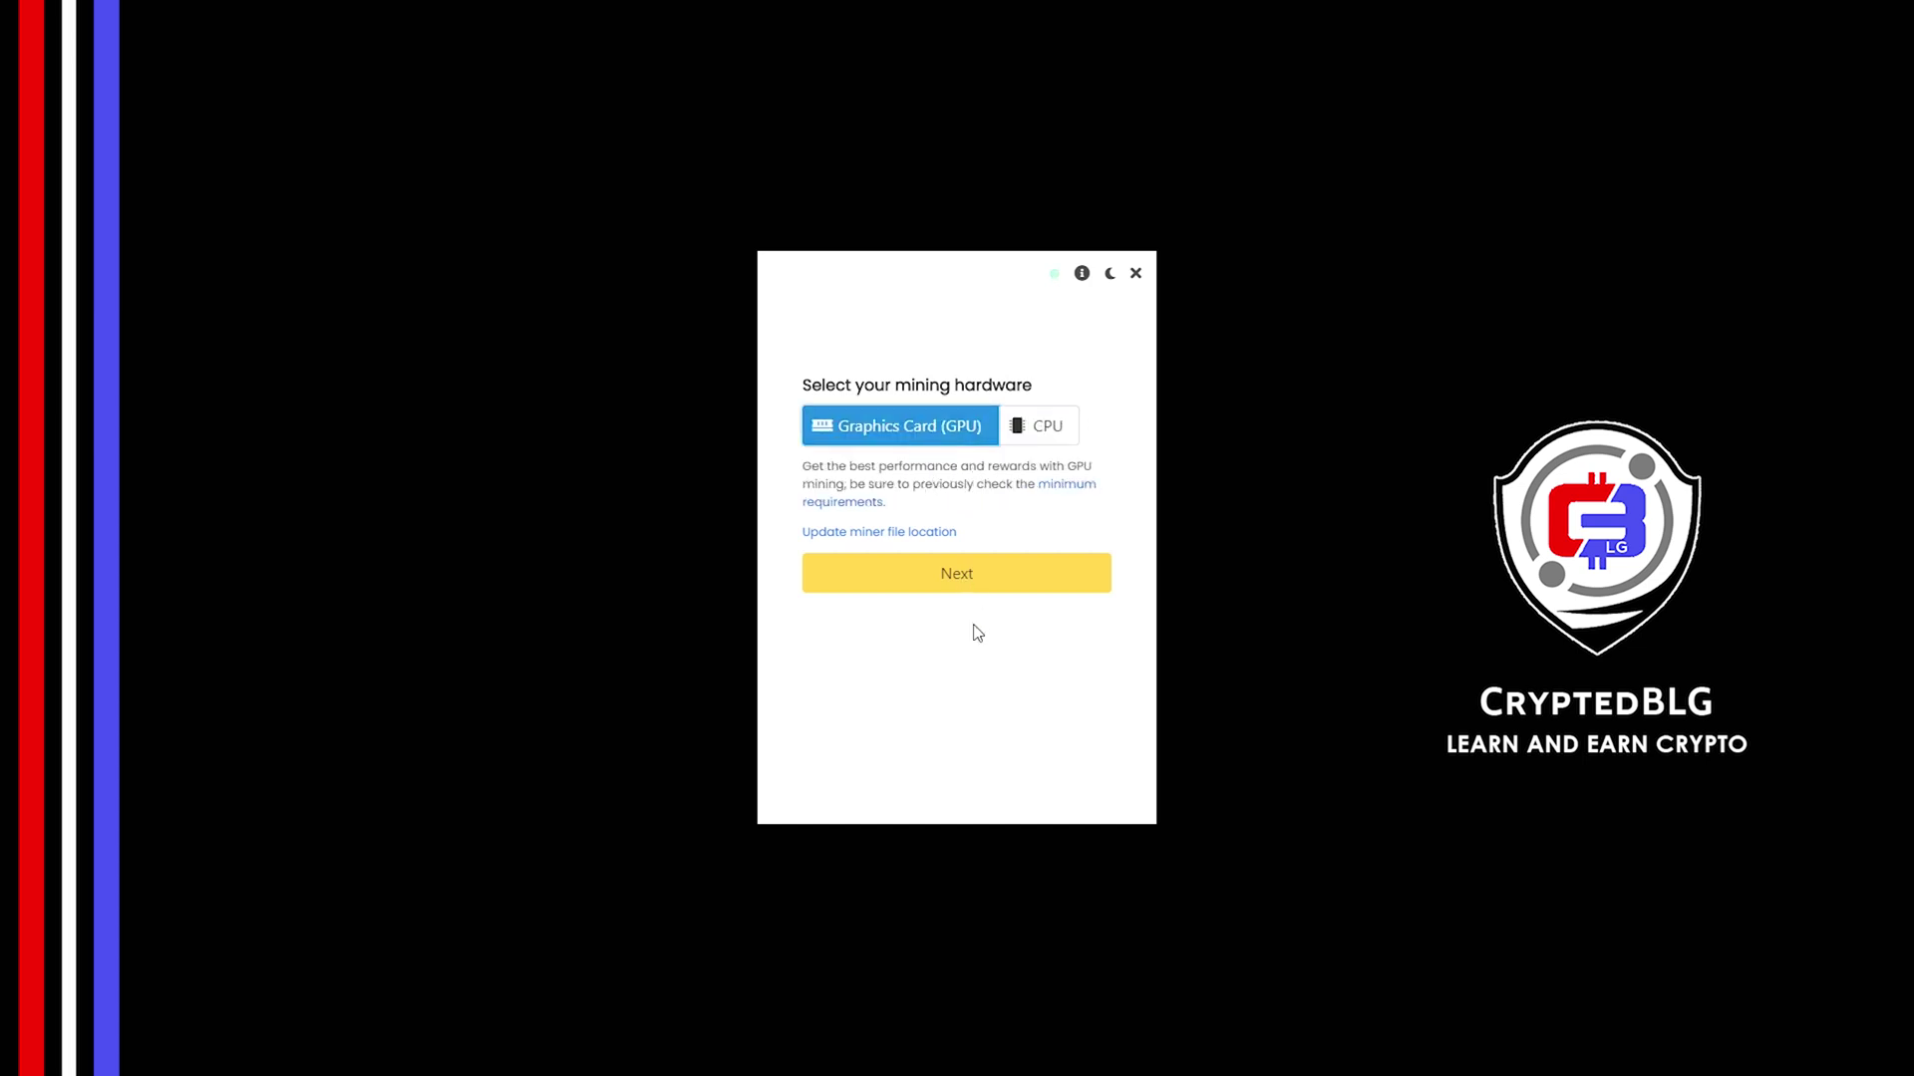
{"action": "left_click", "coordinate": [915, 581]}
Select DigiByte as the coin and paste the wallet address
{"action": "left_click", "coordinate": [886, 427]}
{"action": "type", "text": "d"}
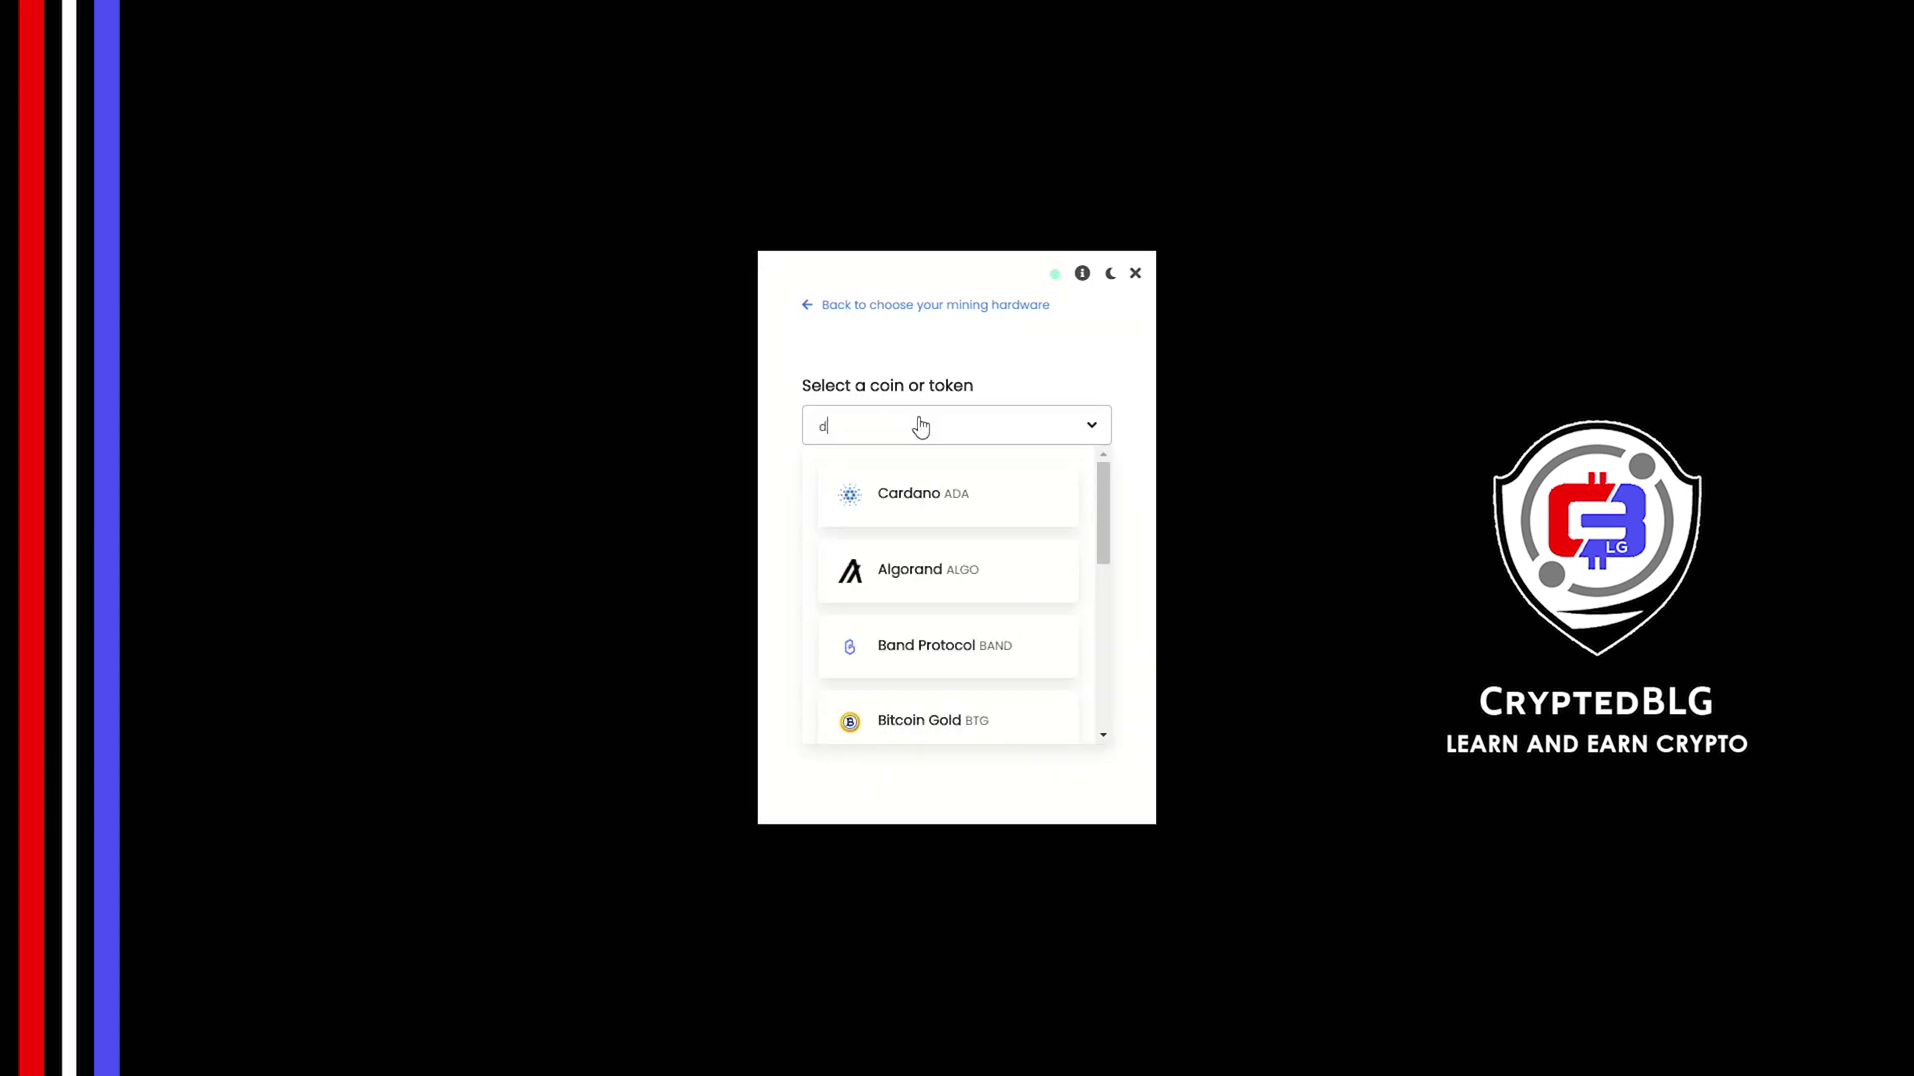
{"action": "type", "text": "ig"}
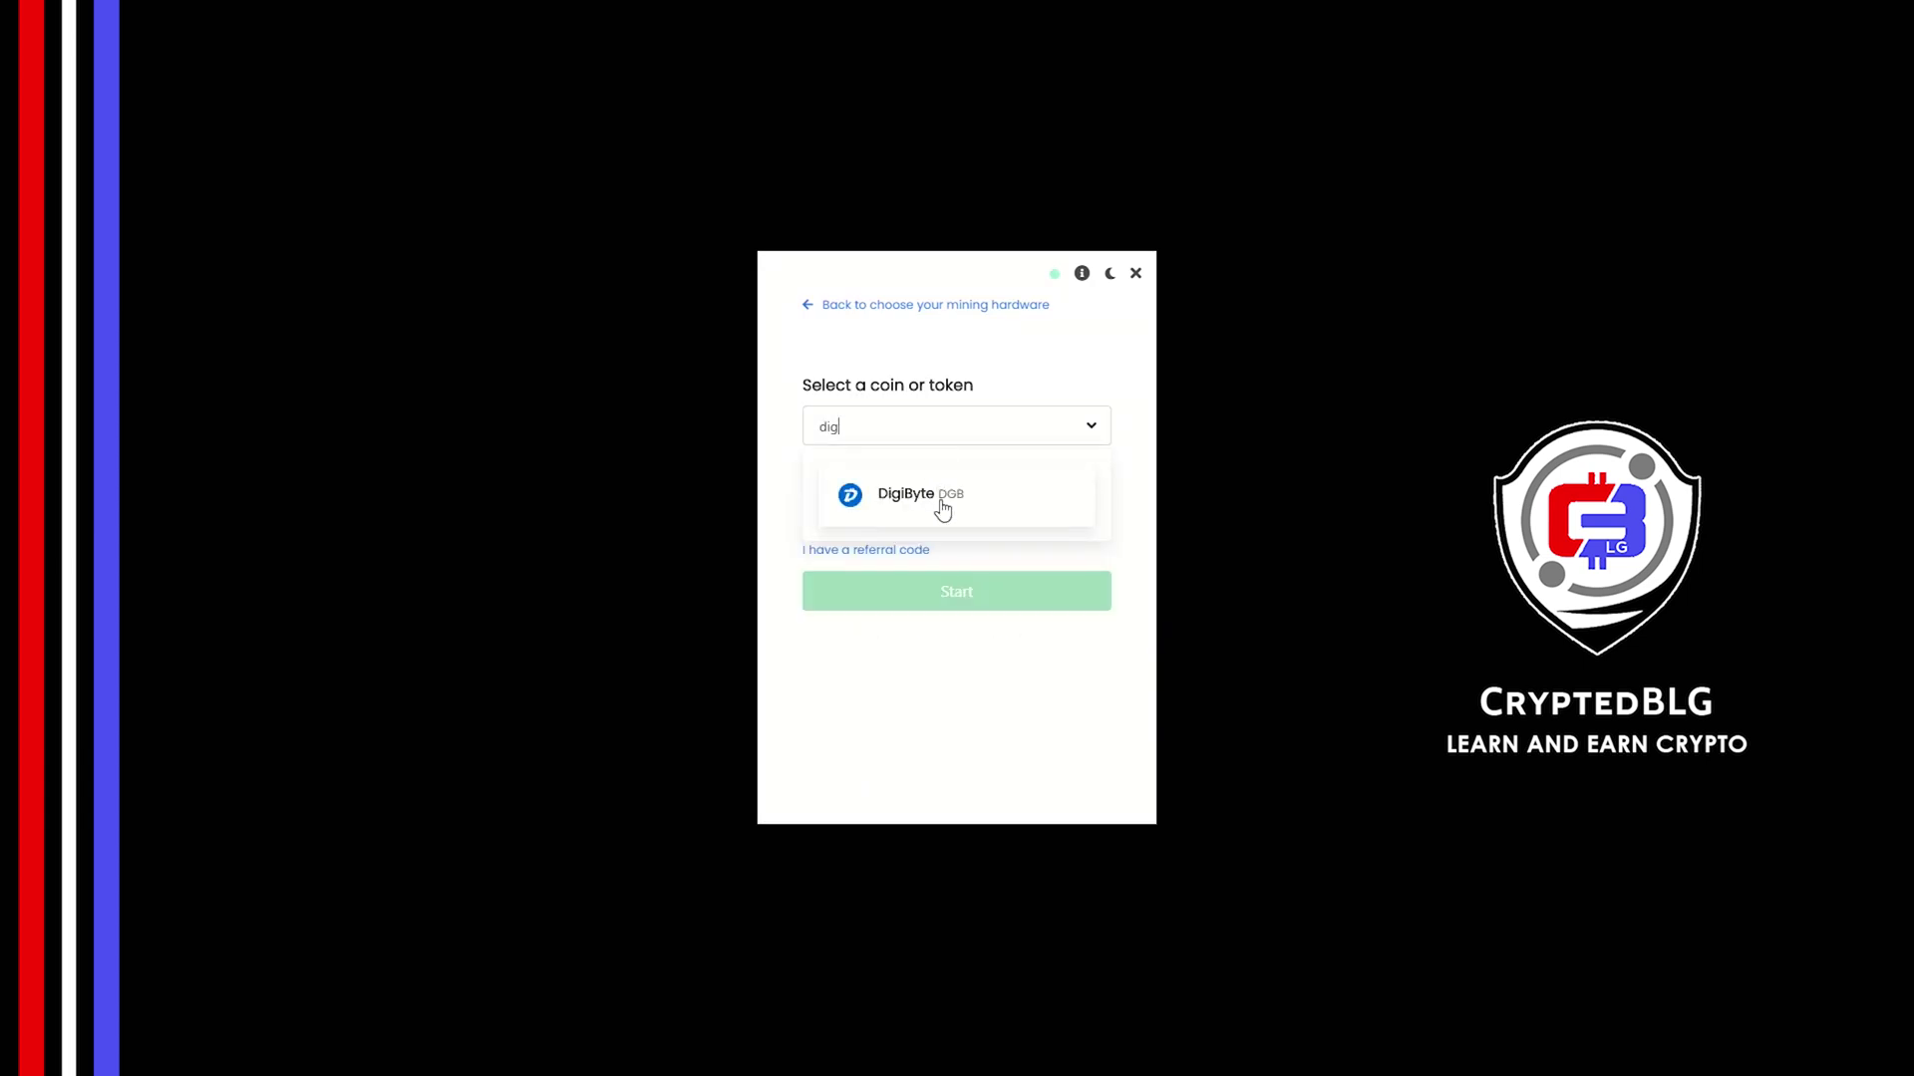
{"action": "left_click", "coordinate": [942, 496]}
{"action": "left_click", "coordinate": [942, 502]}
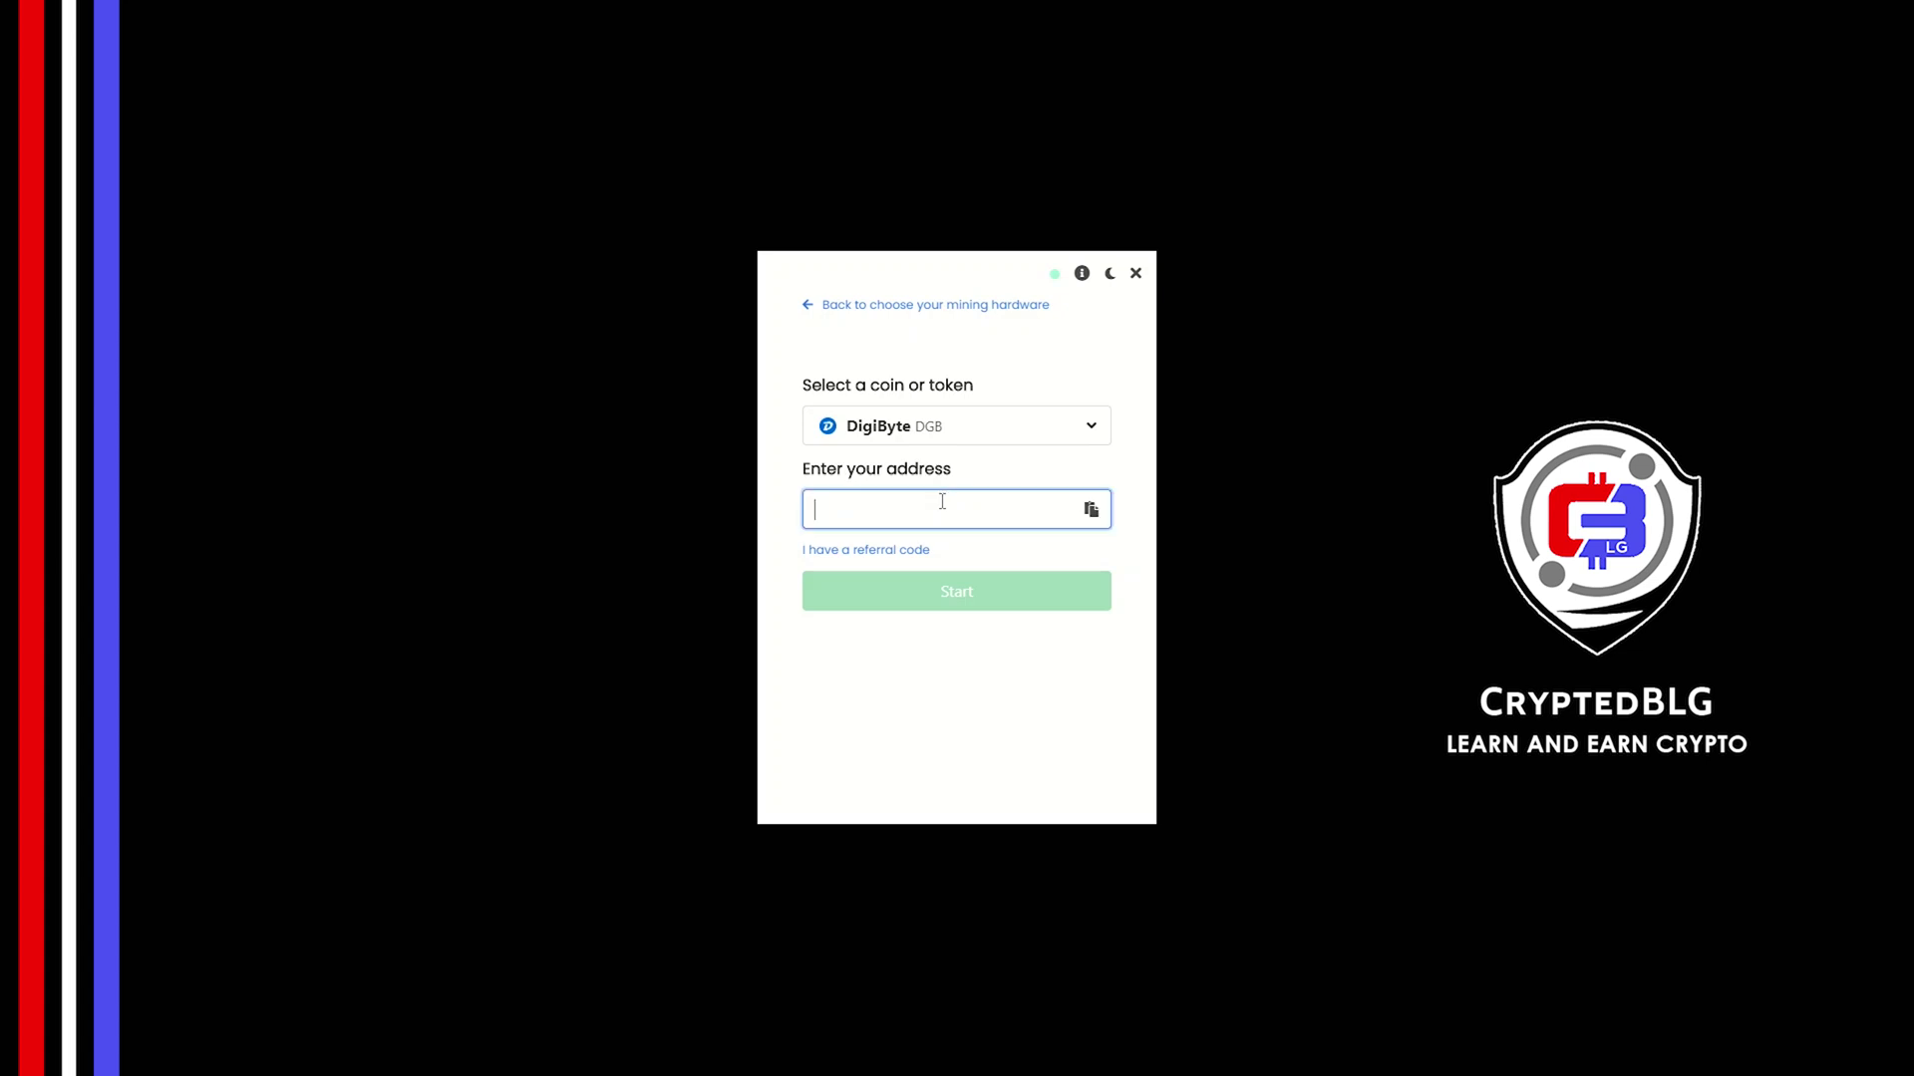
{"action": "key", "text": "ctrl+v"}
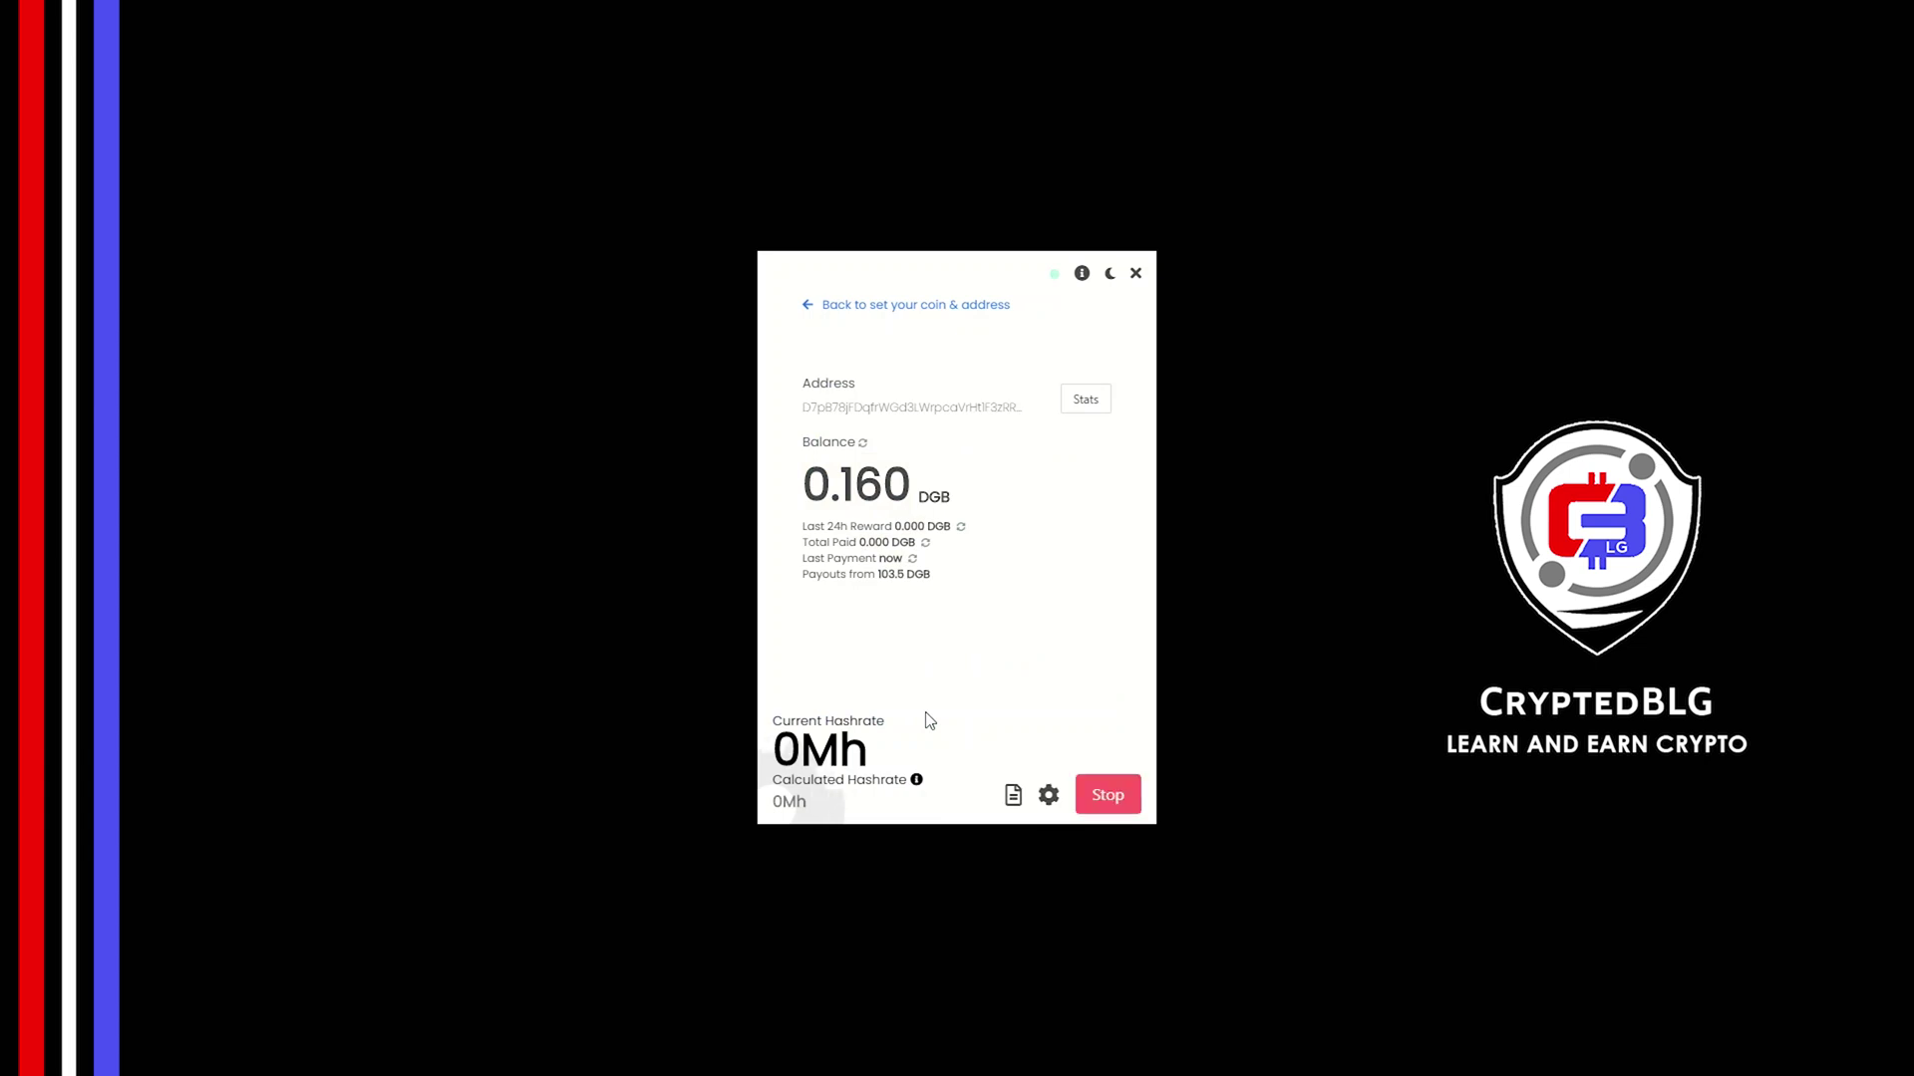
Review the advanced settings, including worker name blg-miner, then Save & Restart
{"action": "left_click", "coordinate": [1051, 796]}
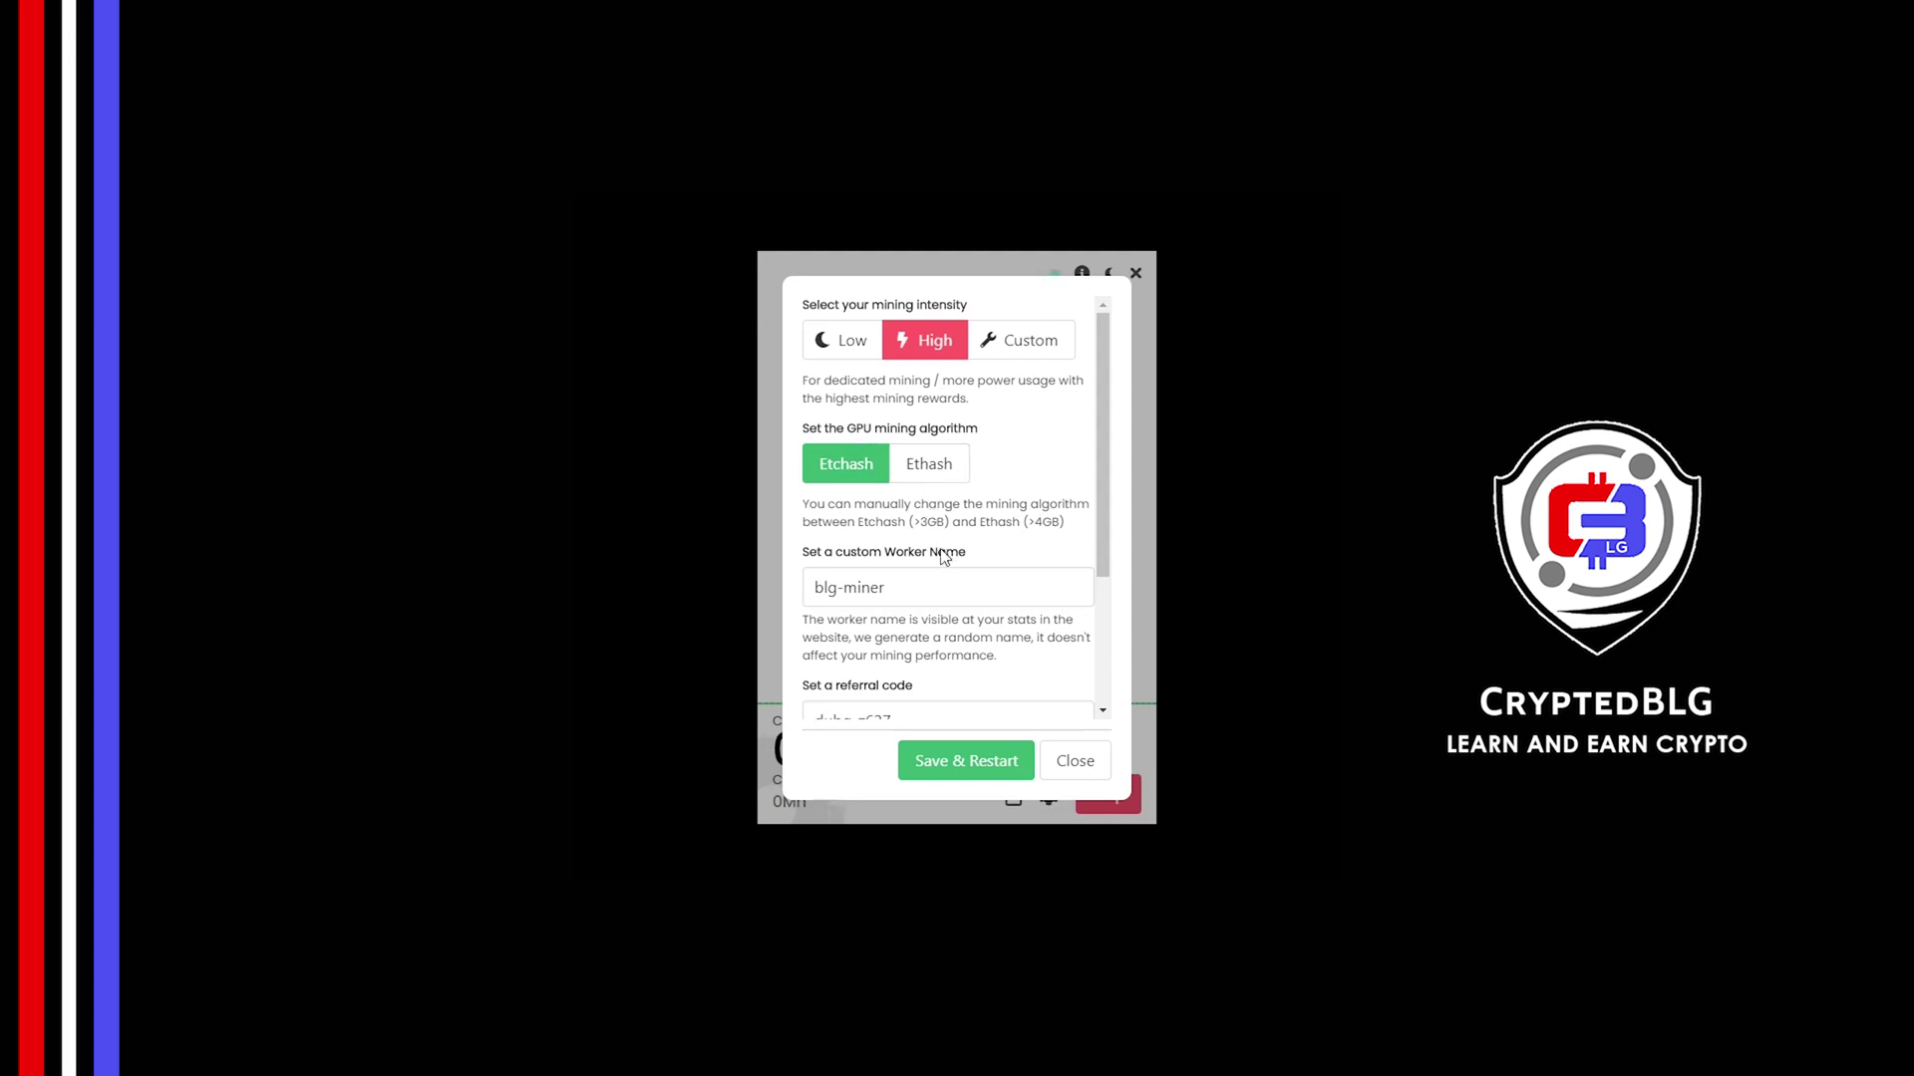
{"action": "left_click_drag", "start_coordinate": [947, 587], "coordinate": [798, 609]}
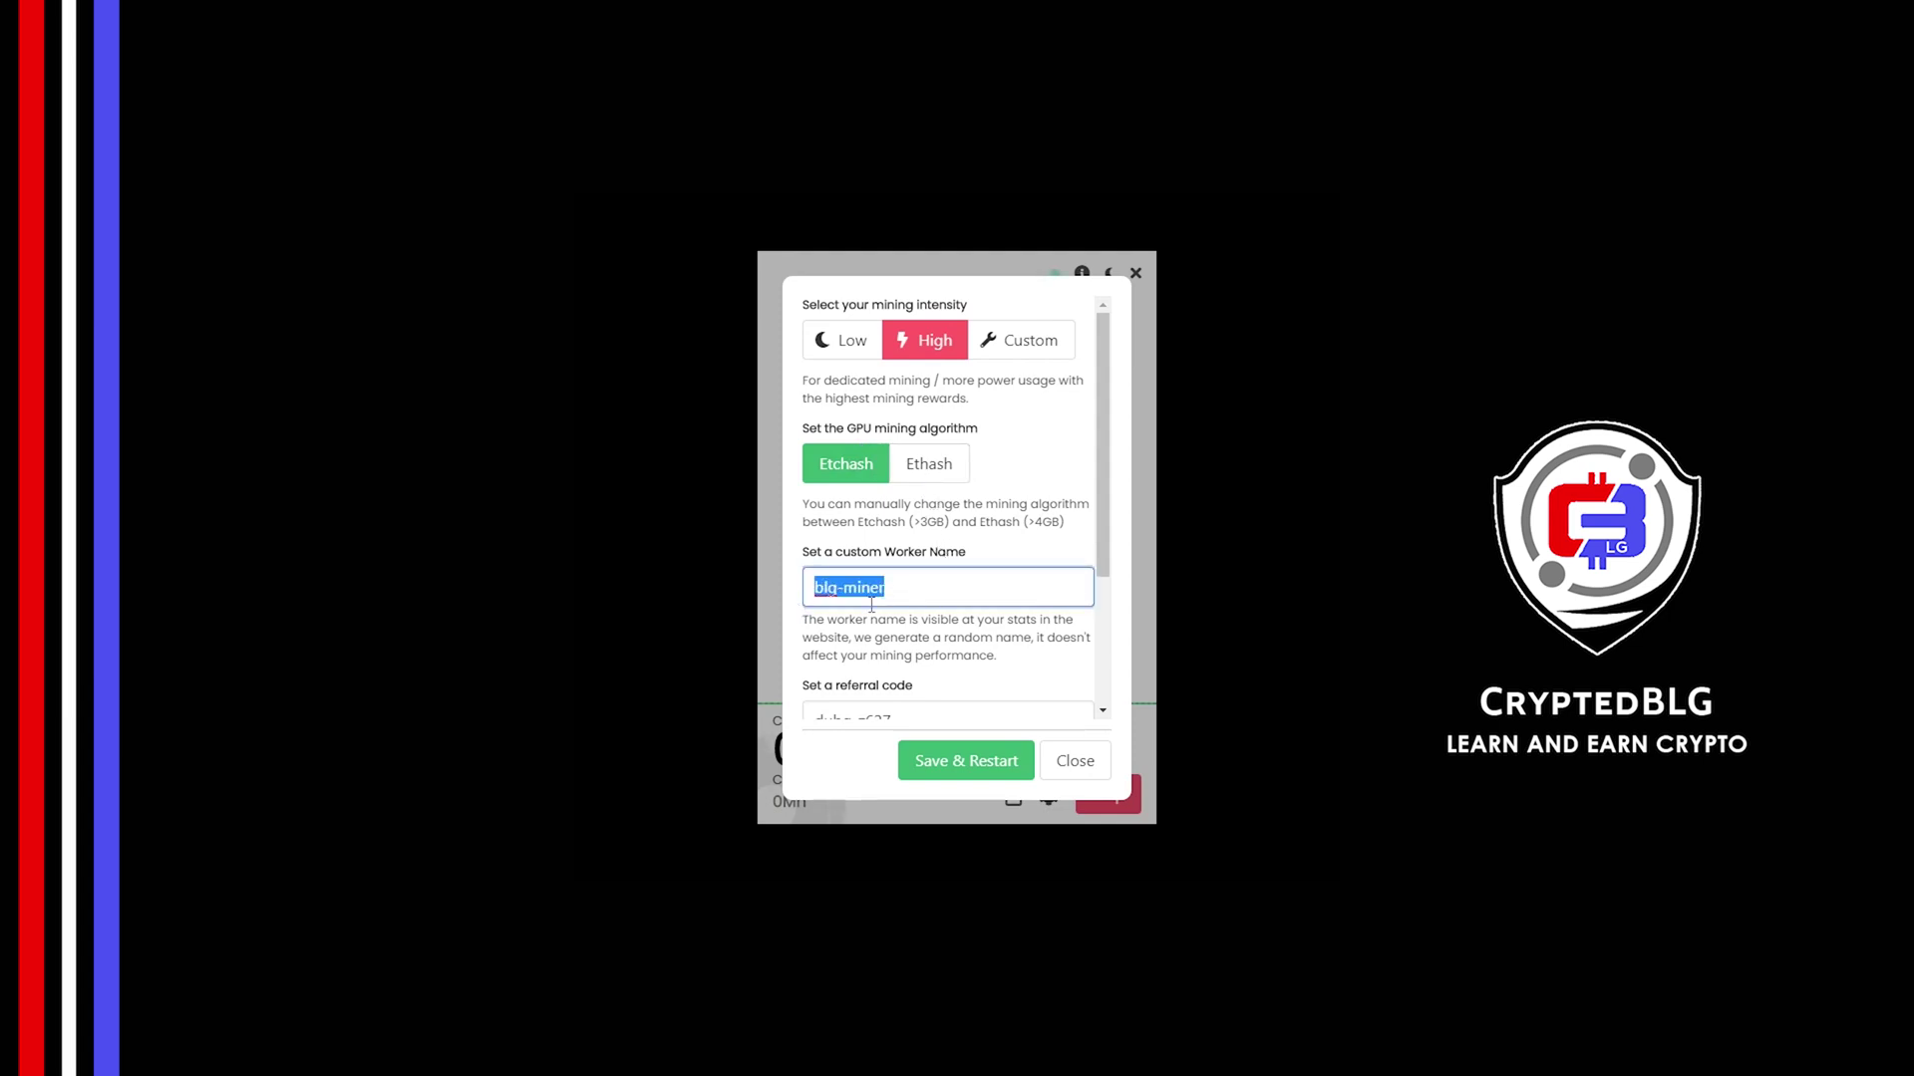
{"action": "left_click", "coordinate": [913, 629]}
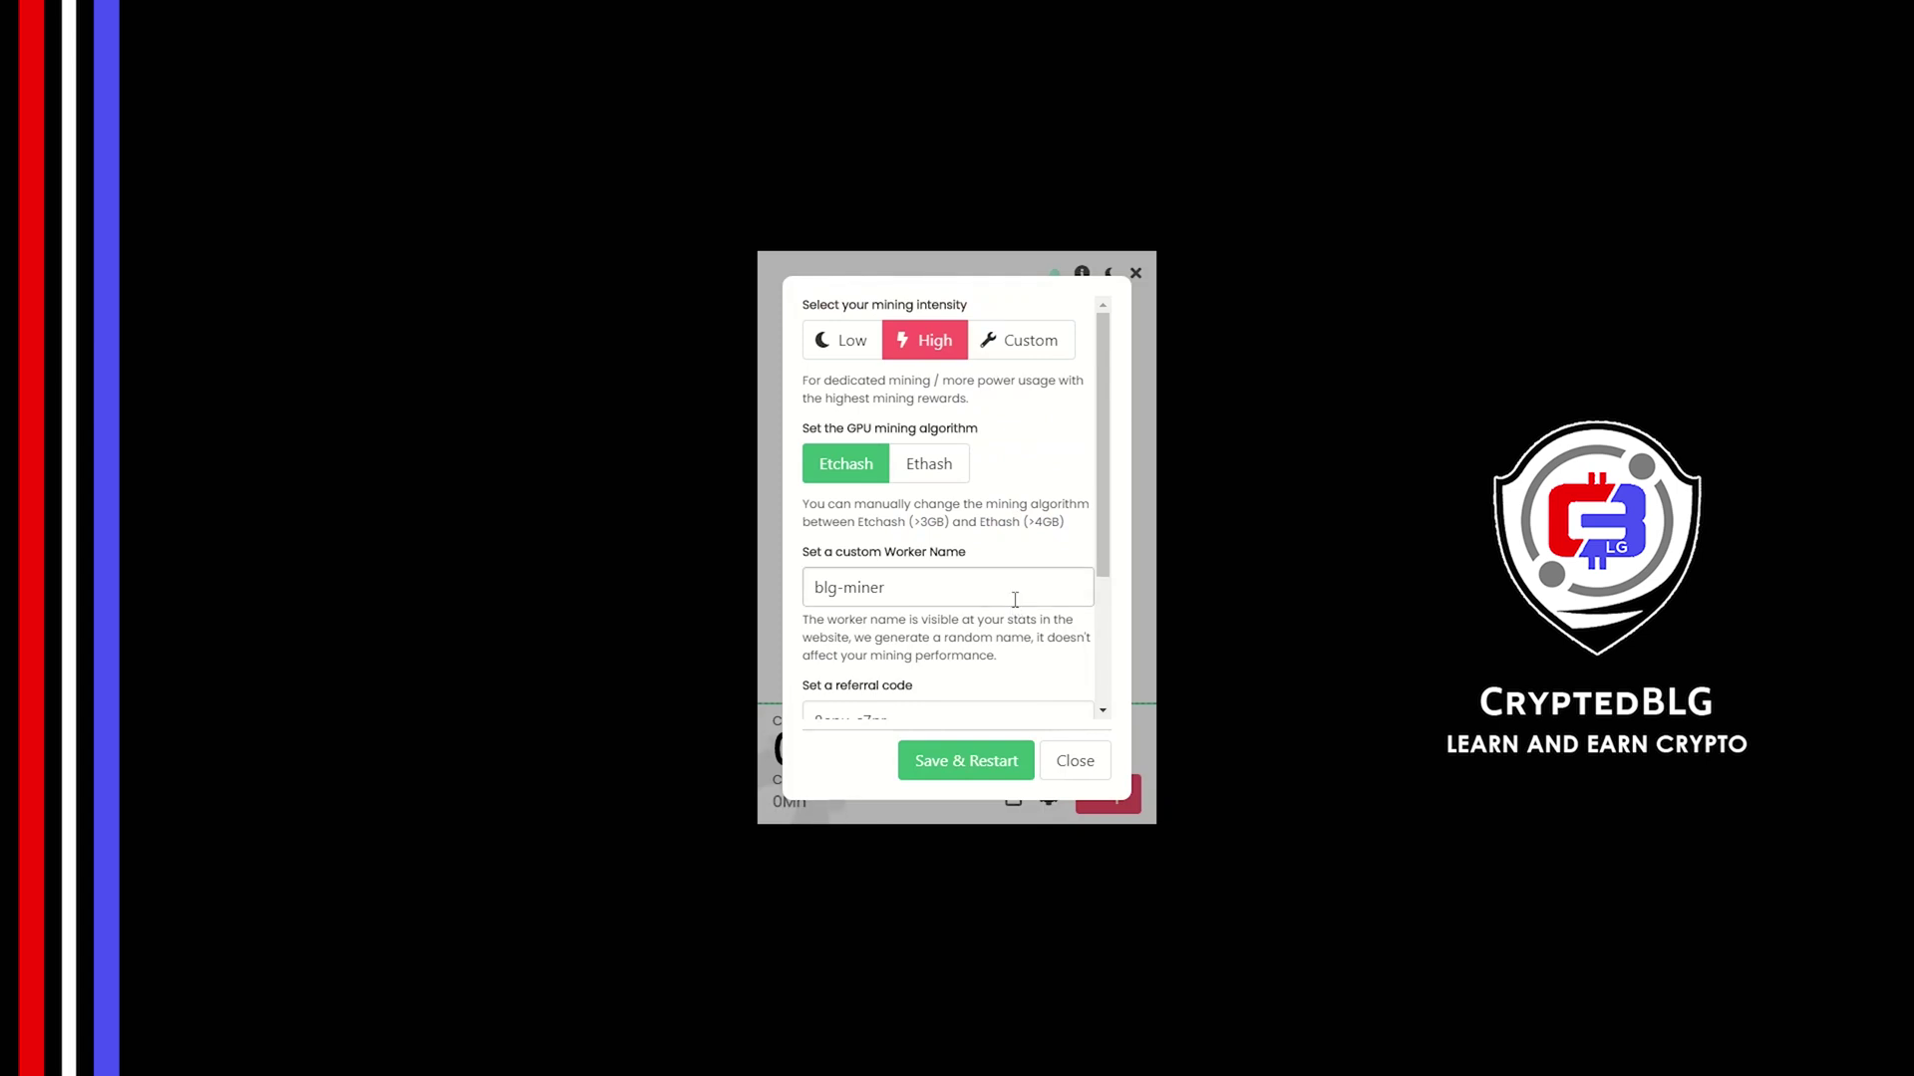
{"action": "scroll", "coordinate": [1014, 604], "scroll_direction": "down", "scroll_amount": 3}
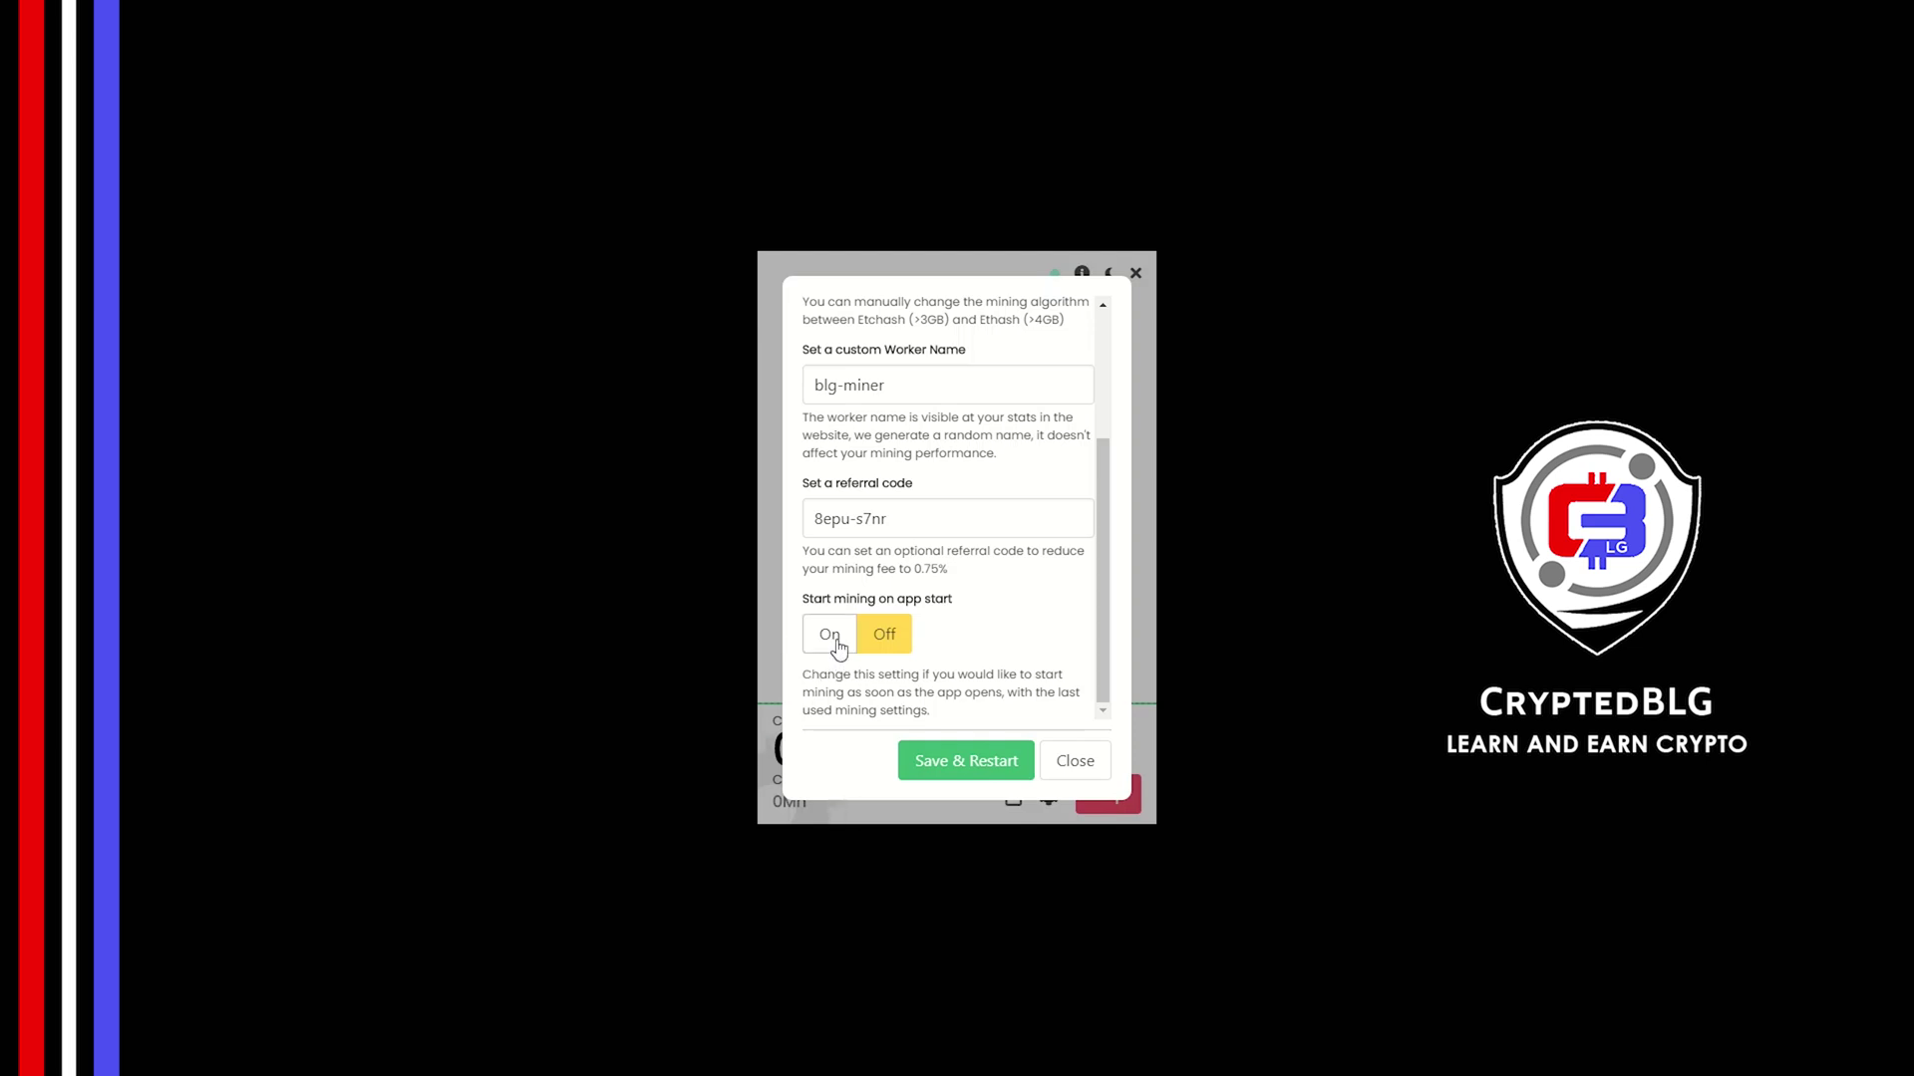
{"action": "left_click", "coordinate": [966, 761]}
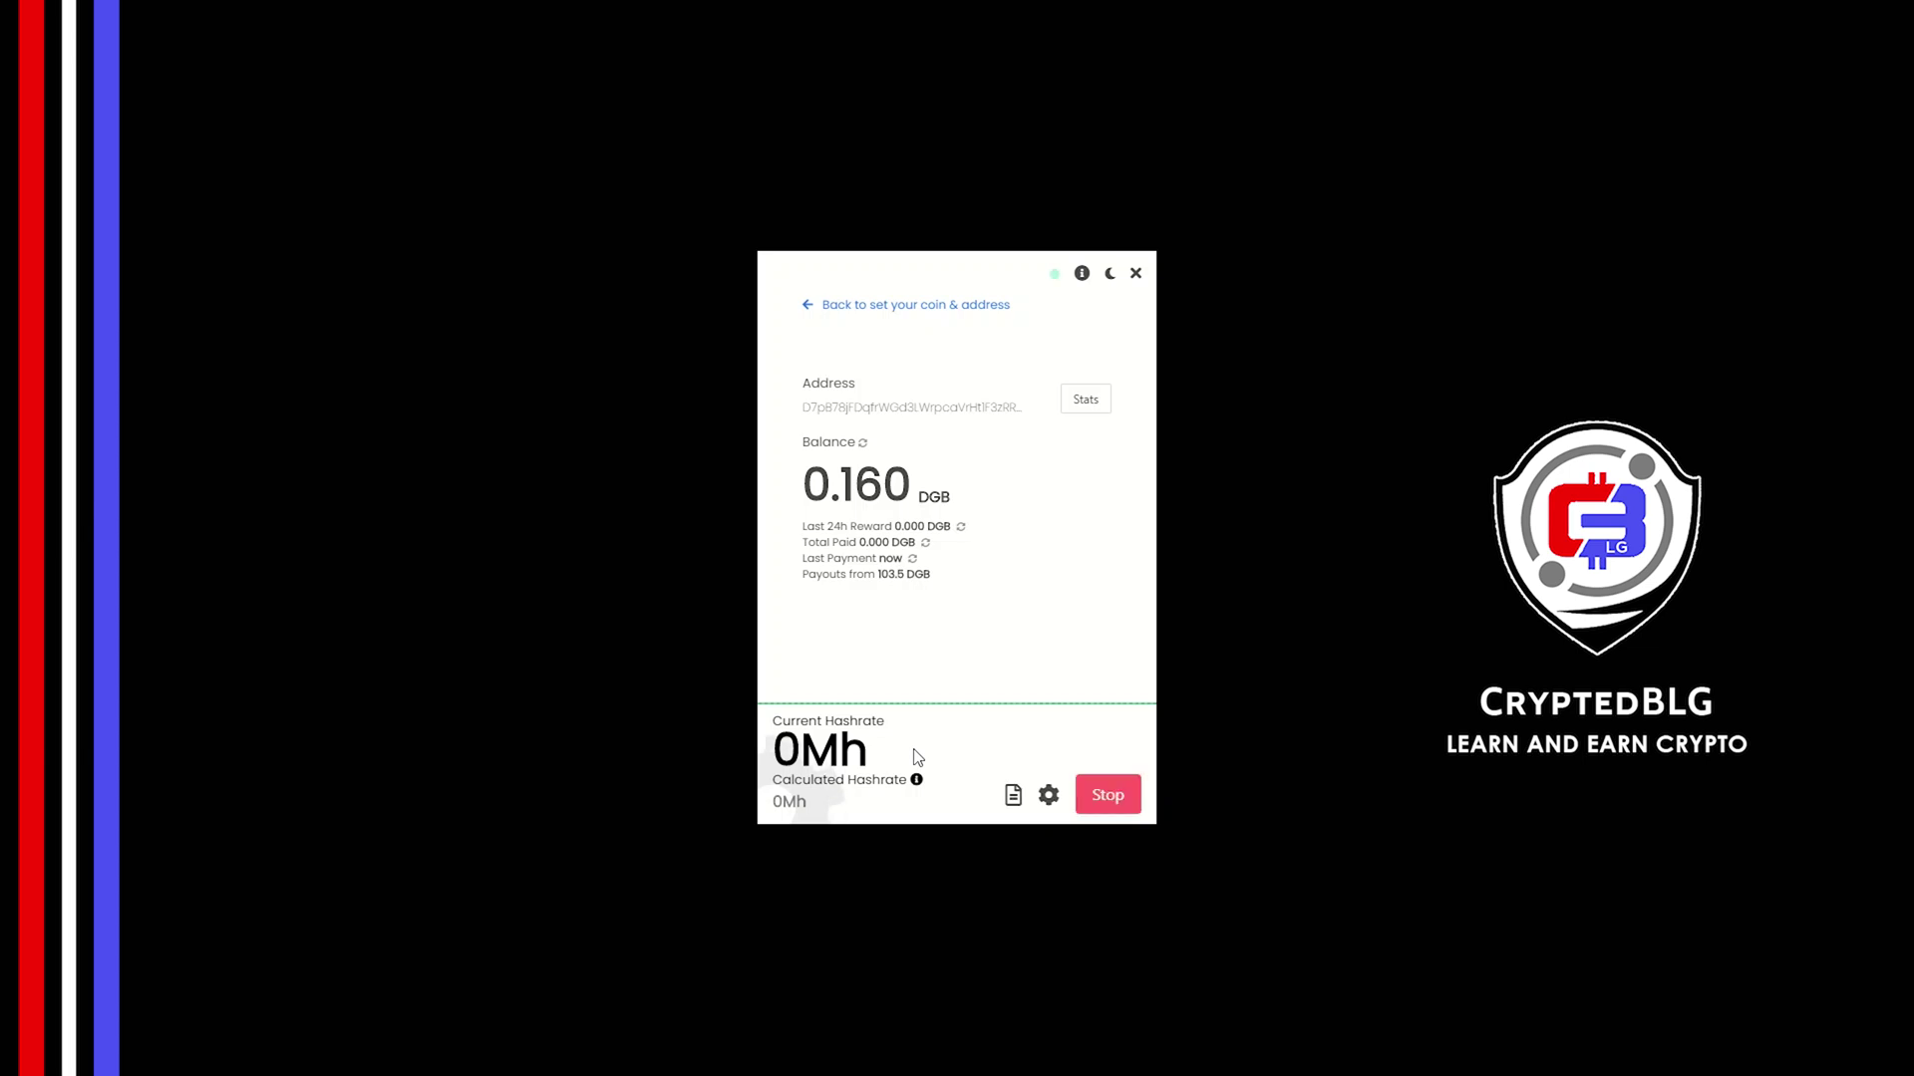
Open the address's web stats and view its Payments, Referral Code and Stats tabs
{"action": "left_click", "coordinate": [1098, 404]}
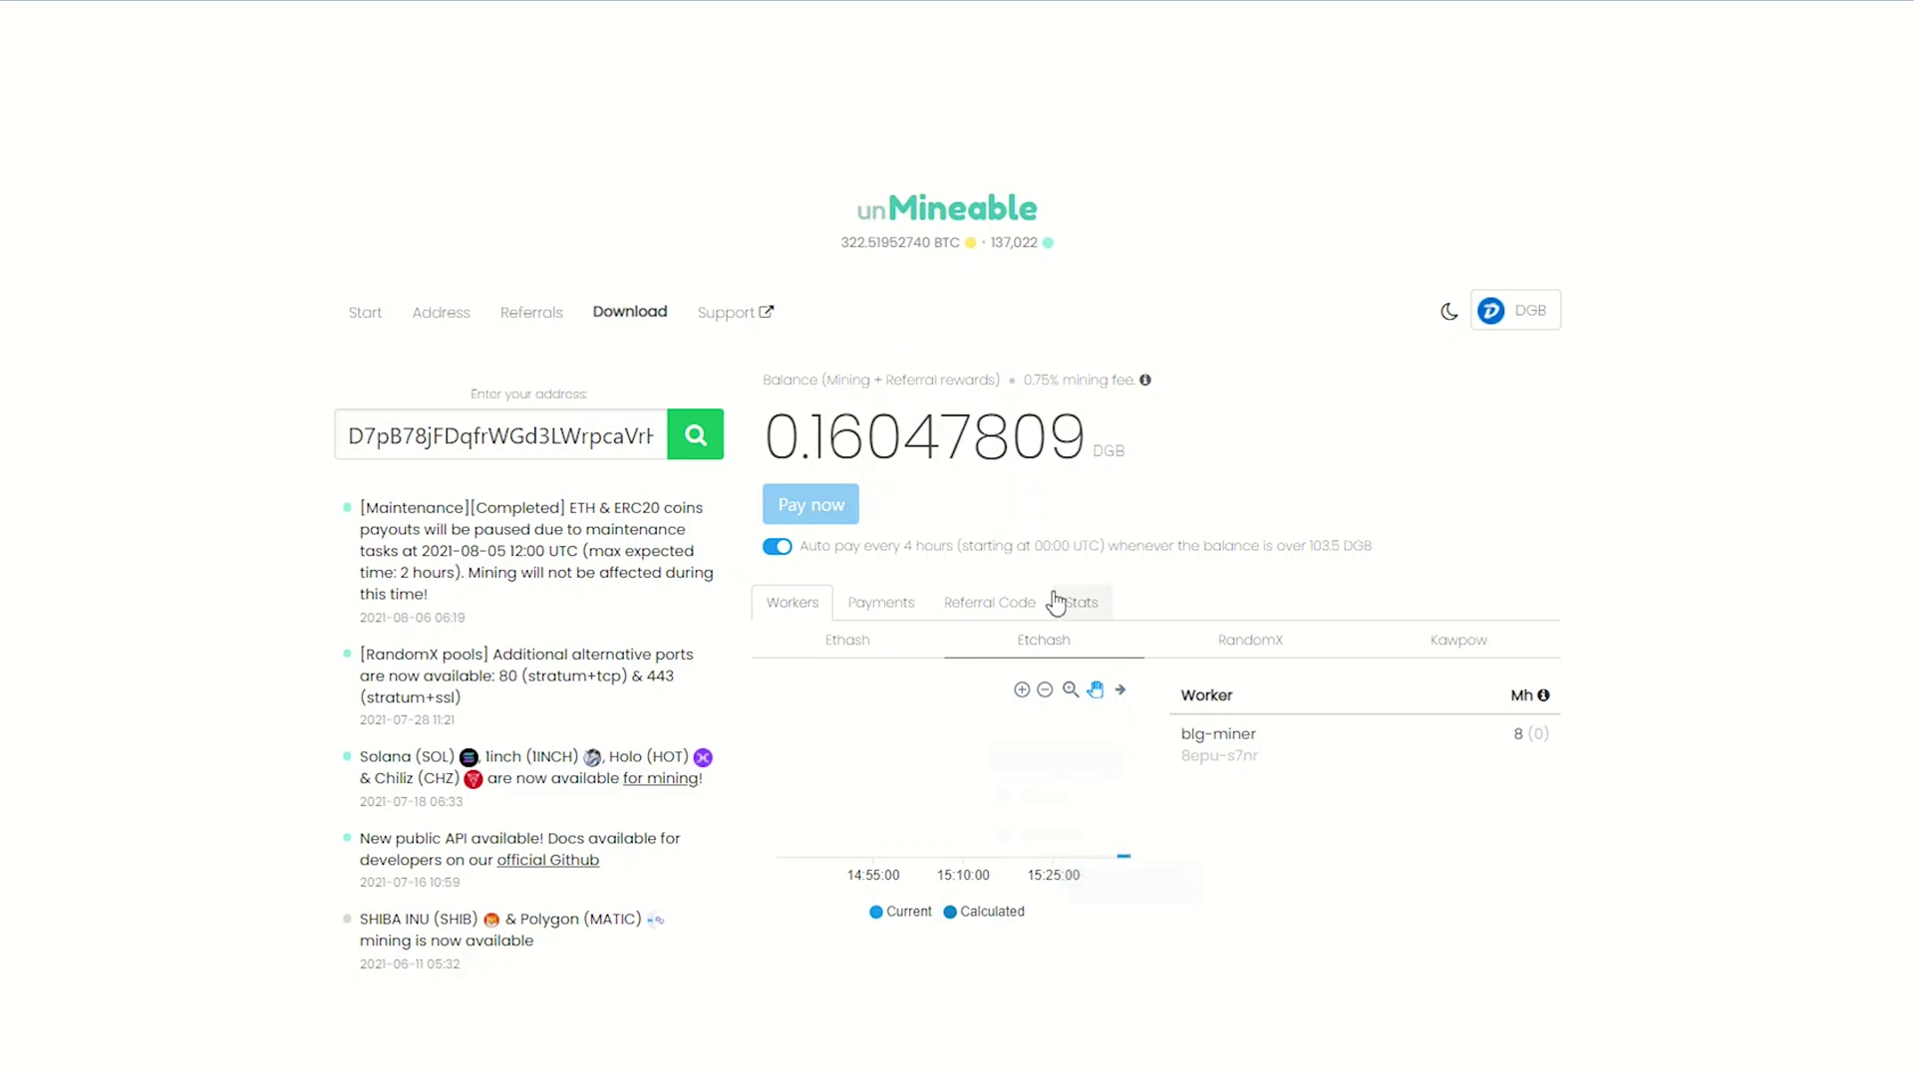
{"action": "left_click", "coordinate": [884, 603]}
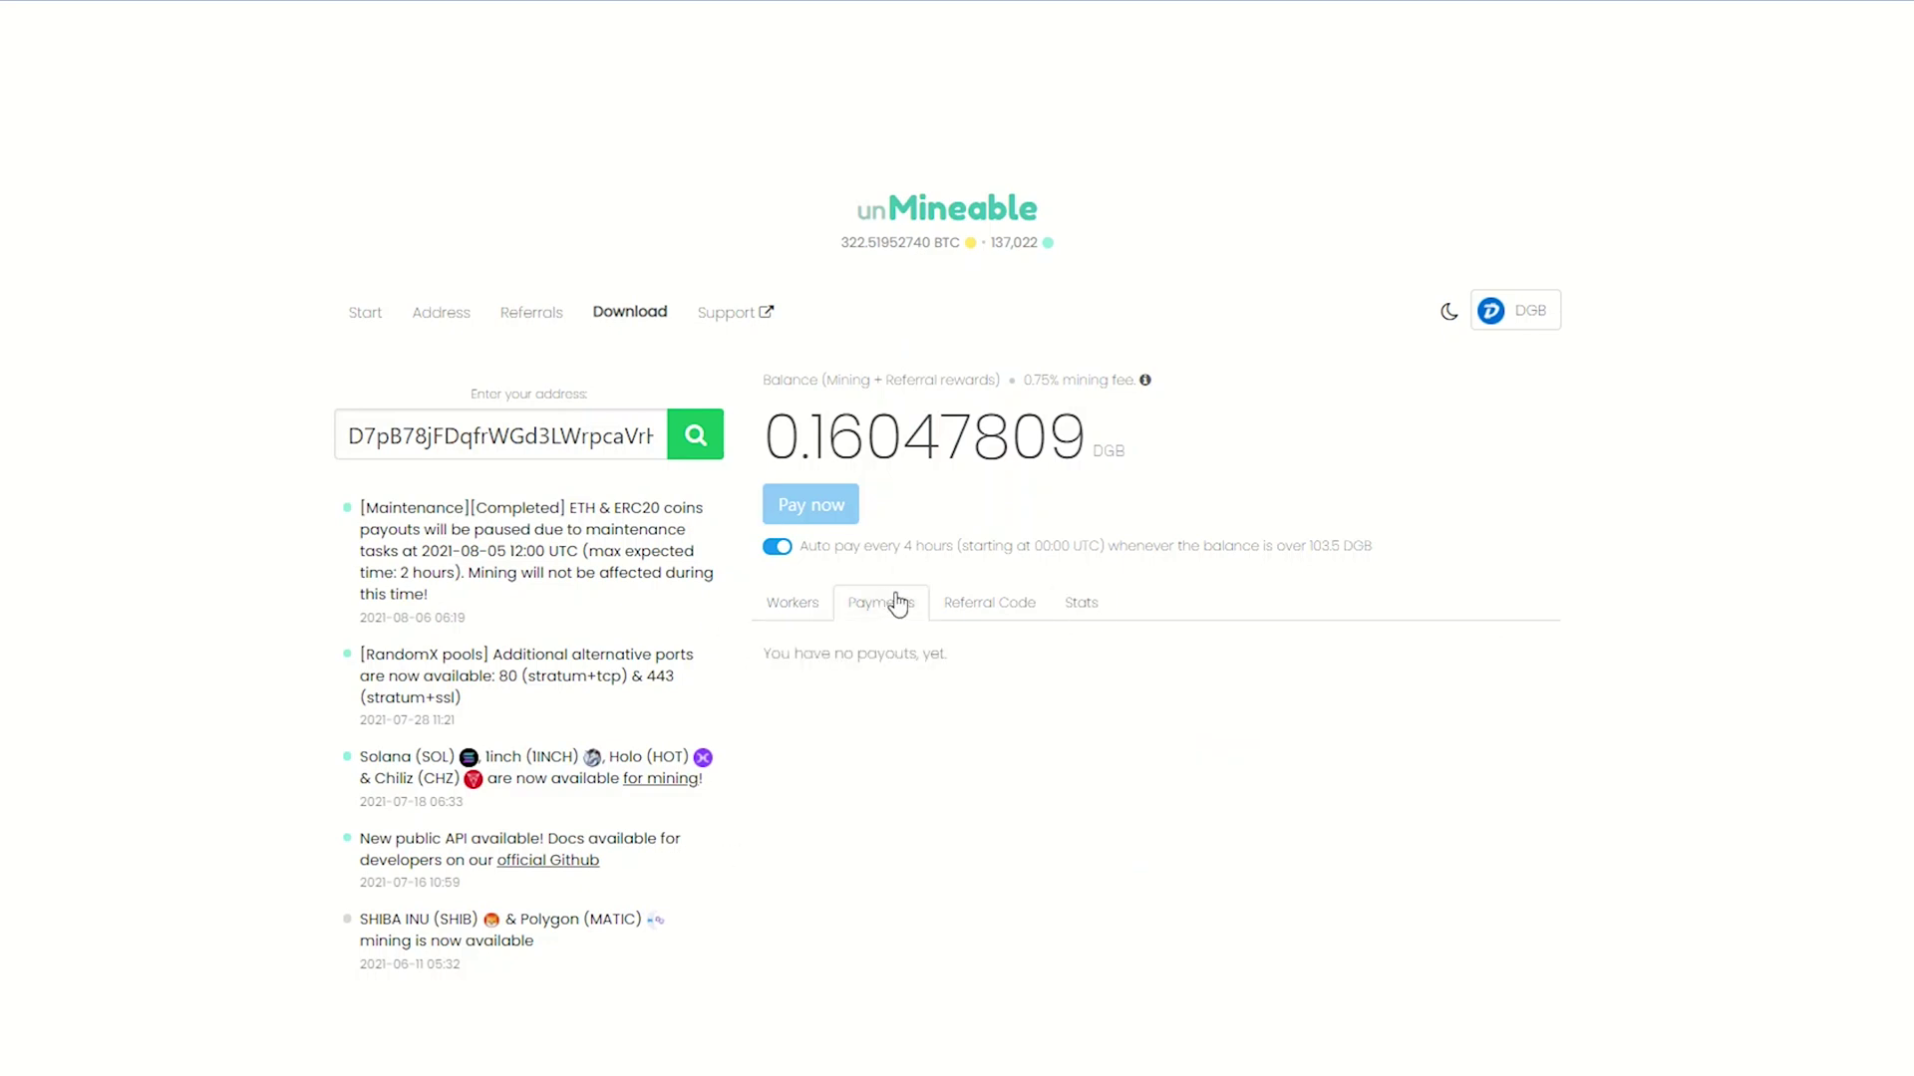
{"action": "left_click", "coordinate": [987, 602]}
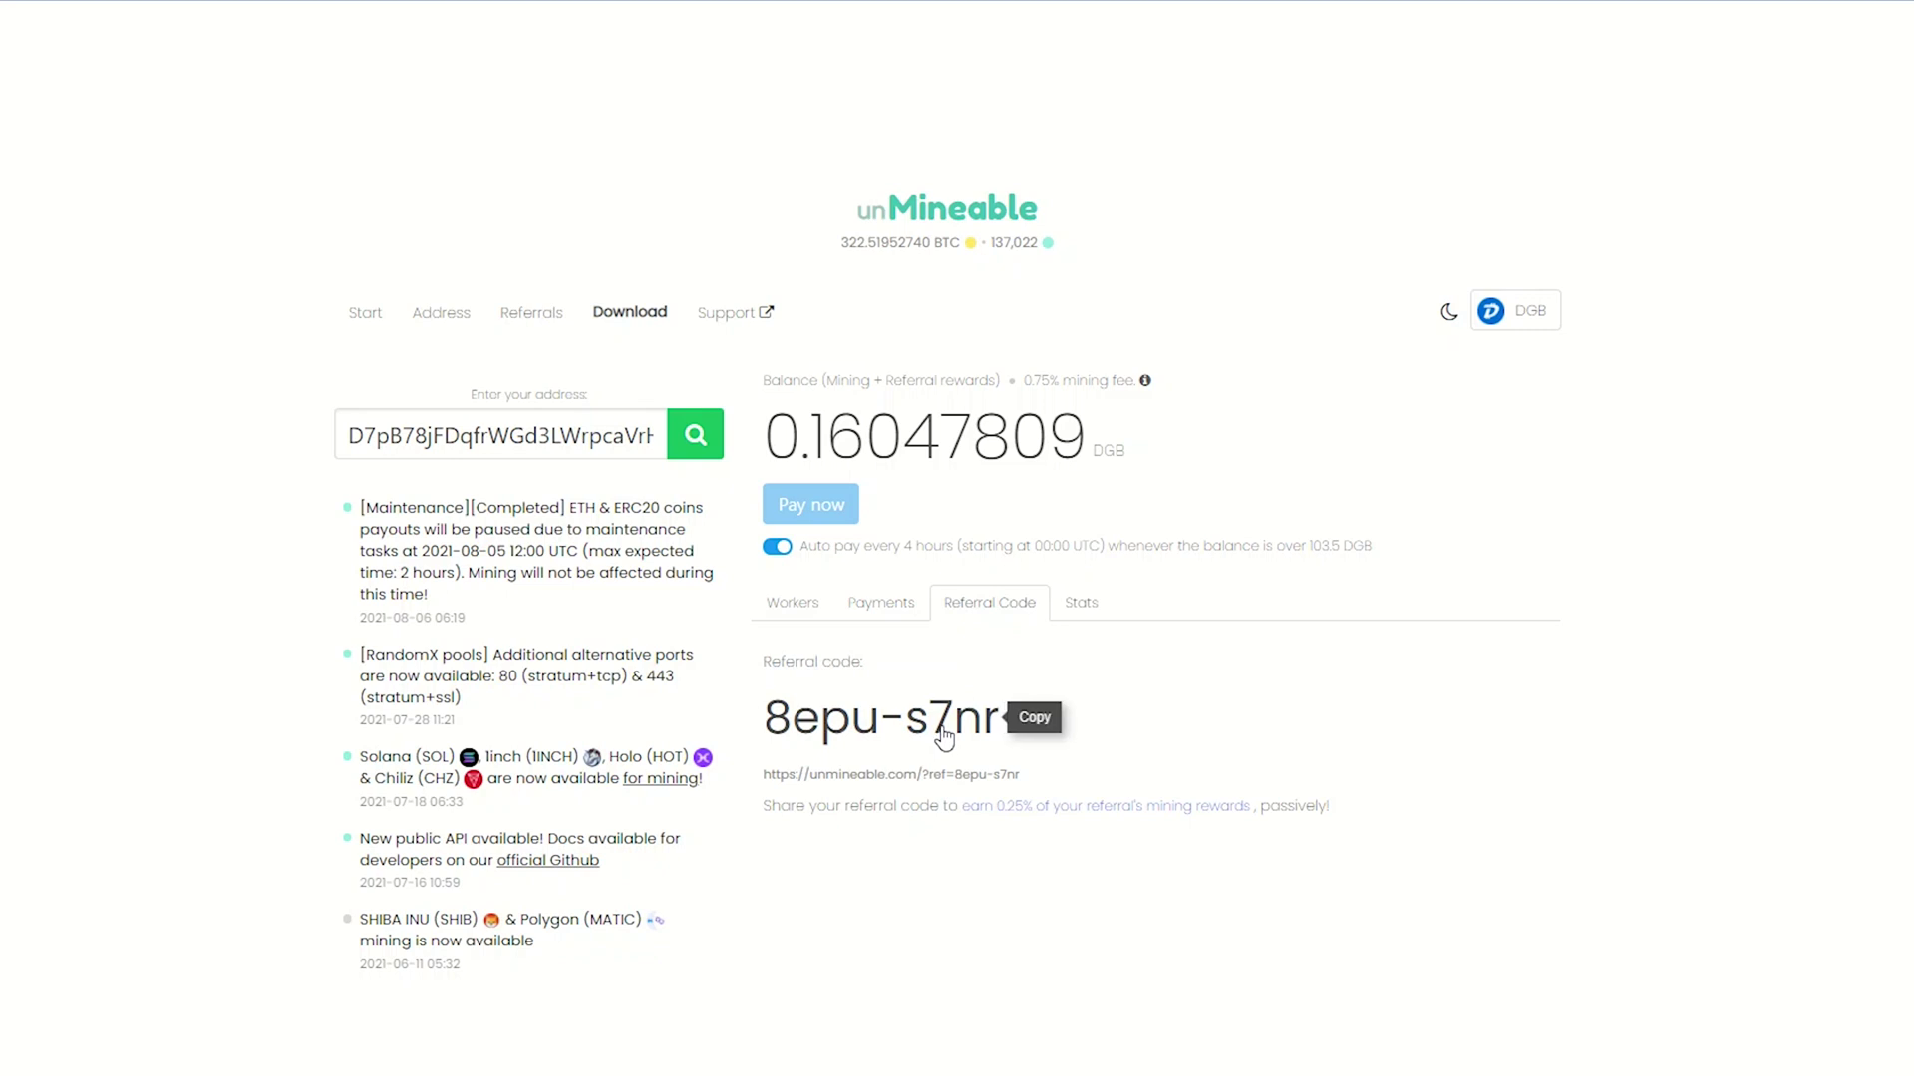
{"action": "left_click", "coordinate": [1078, 603]}
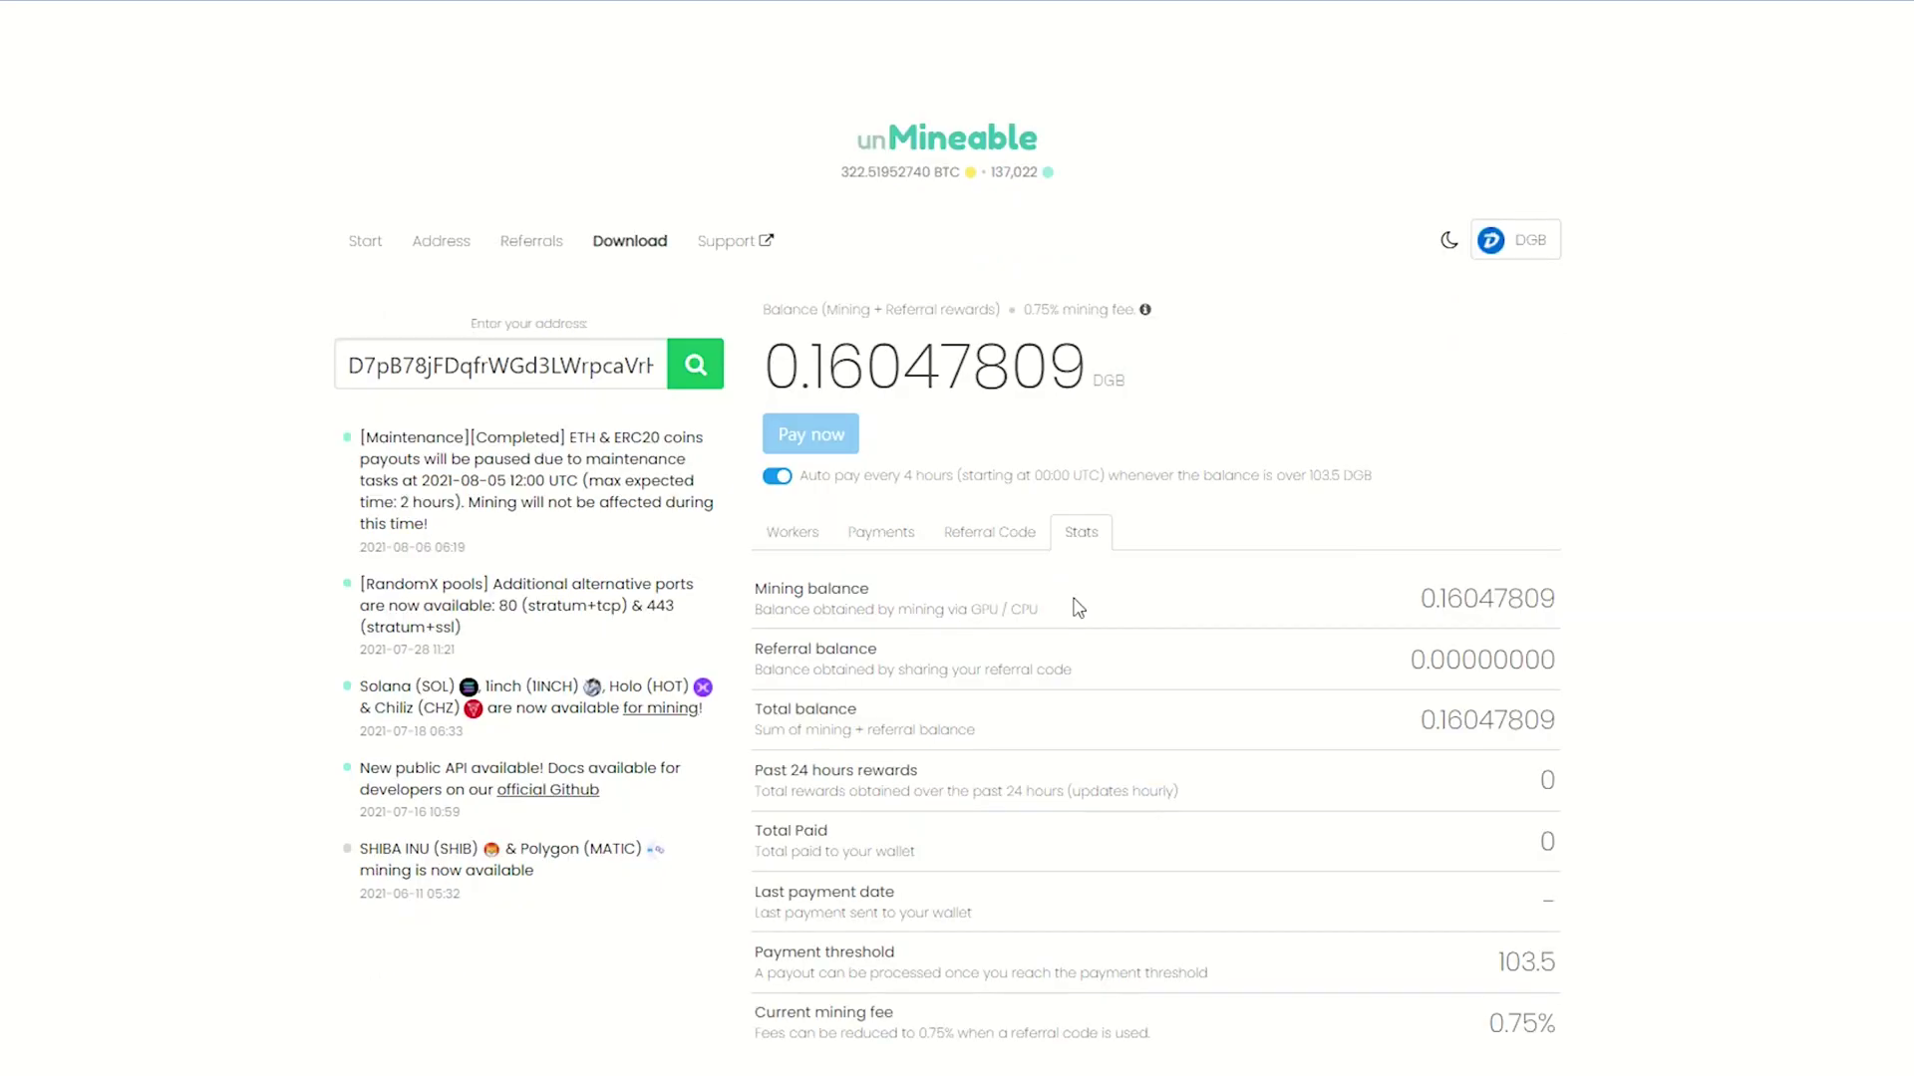